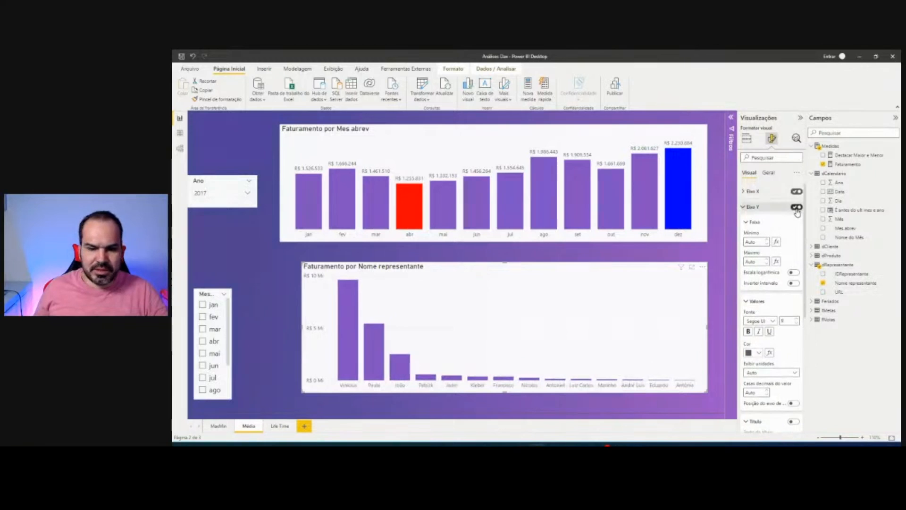
left_click(797, 207)
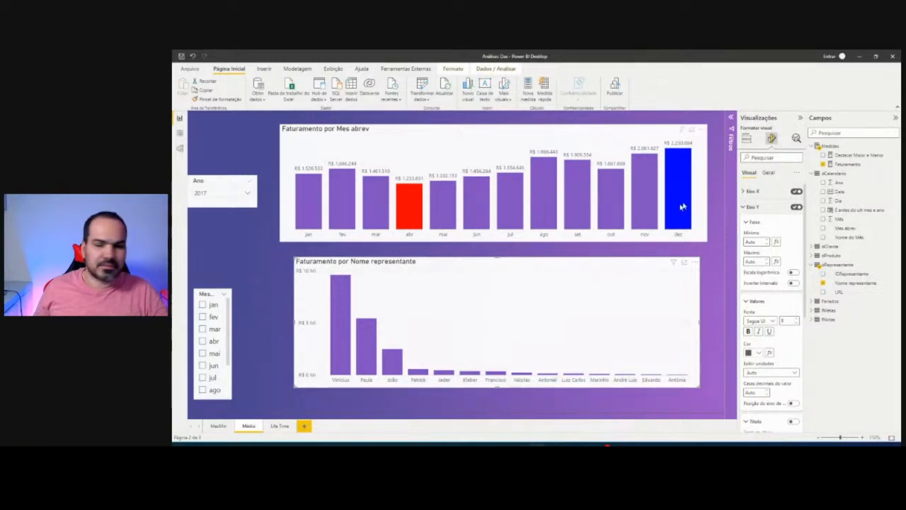
Step: Create a new measure in the Medidas table and name it Top 3 melhores e piores
right_click(831, 148)
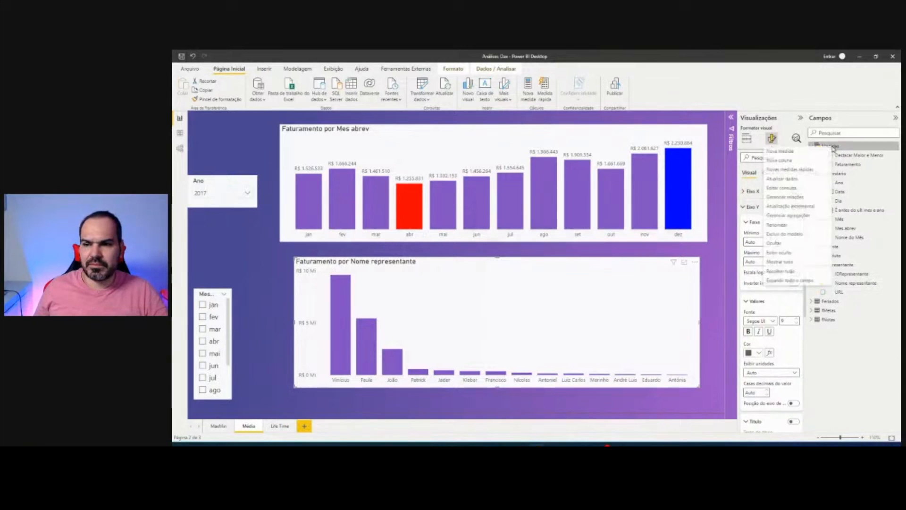
left_click(799, 155)
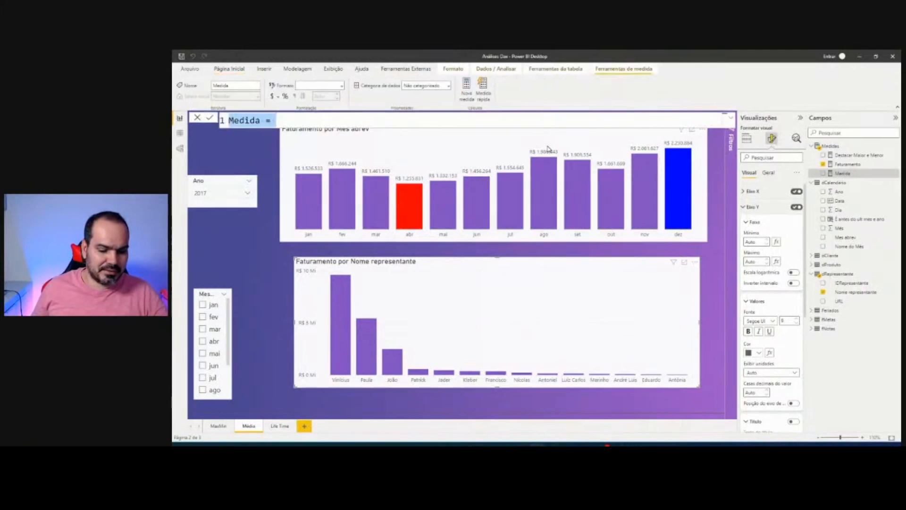
type("Top 3")
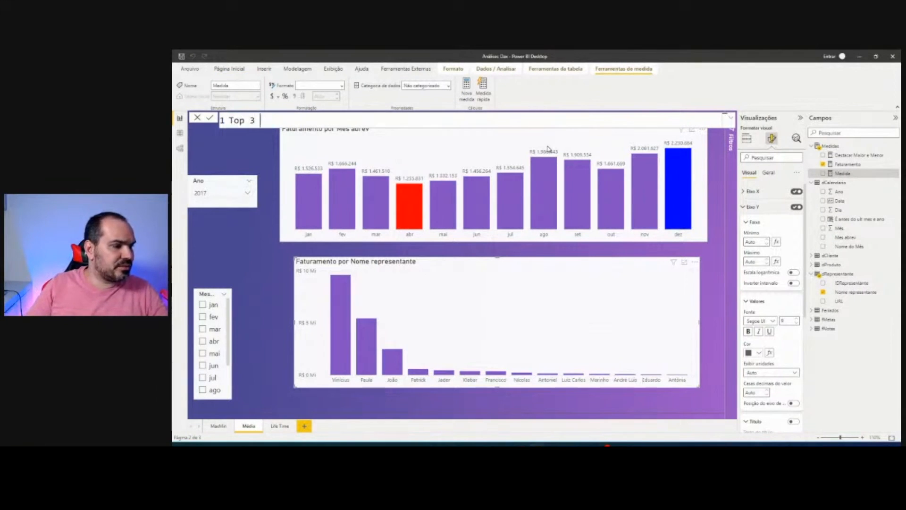
type(" melhores e piores =")
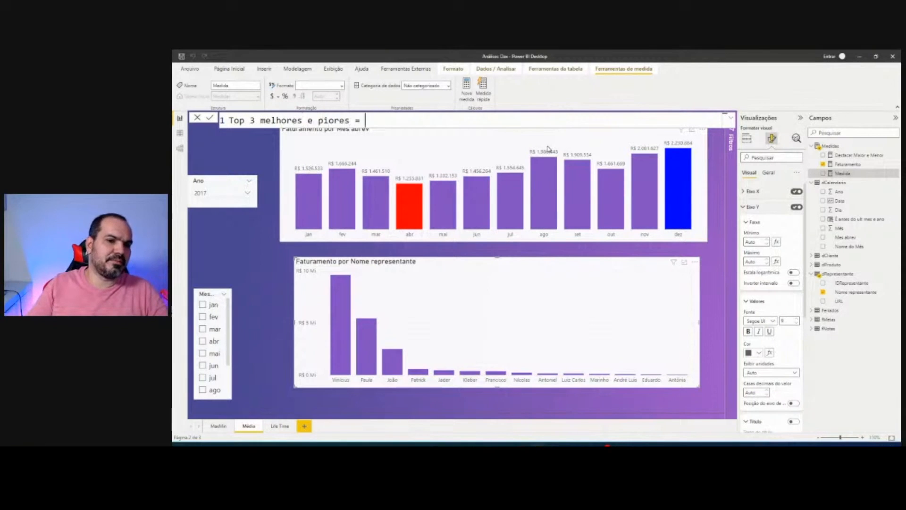
key("shift+Return")
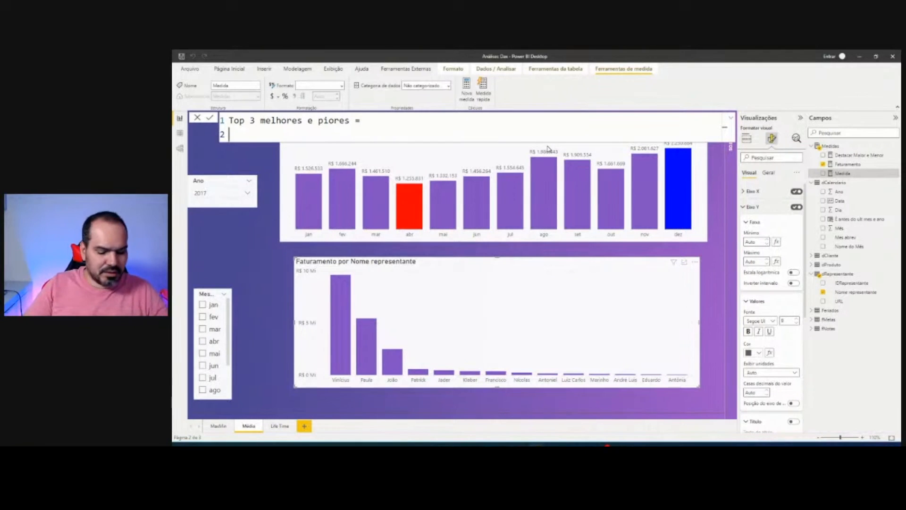
Step: Declare a variable named v3_melhores on the second line of the measure's formula
type("VAR v3_melhores =")
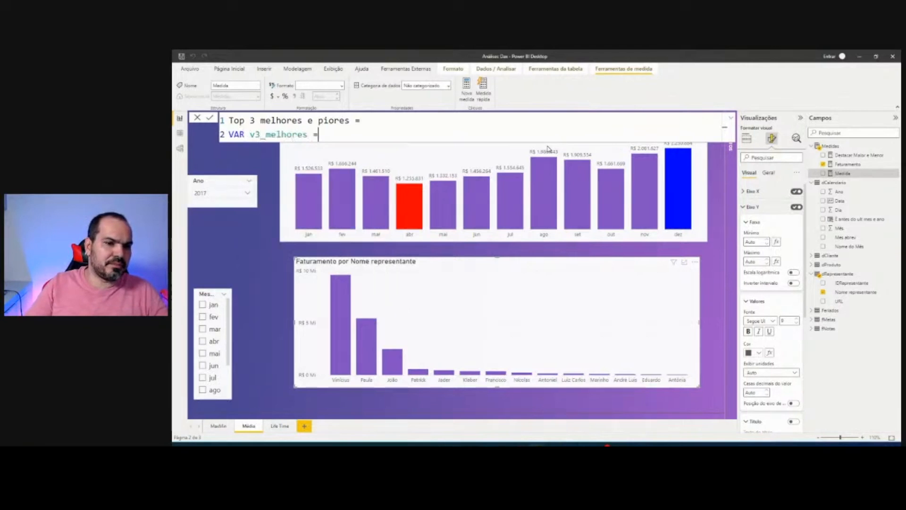
key("shift+Return")
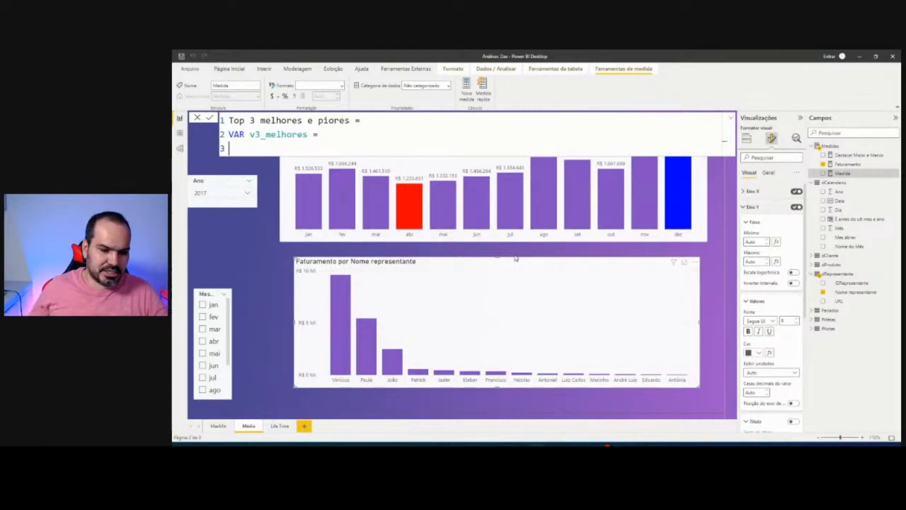
left_click_drag(324, 268, 406, 388)
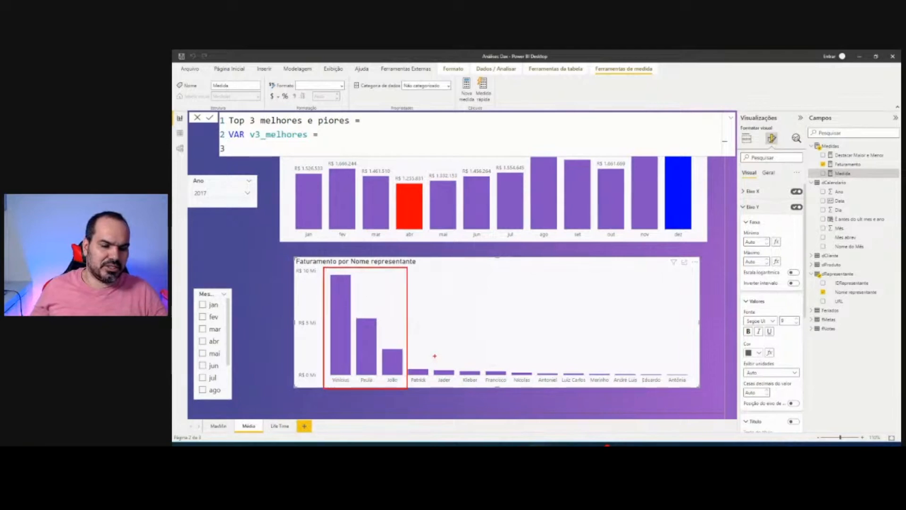
key("Escape")
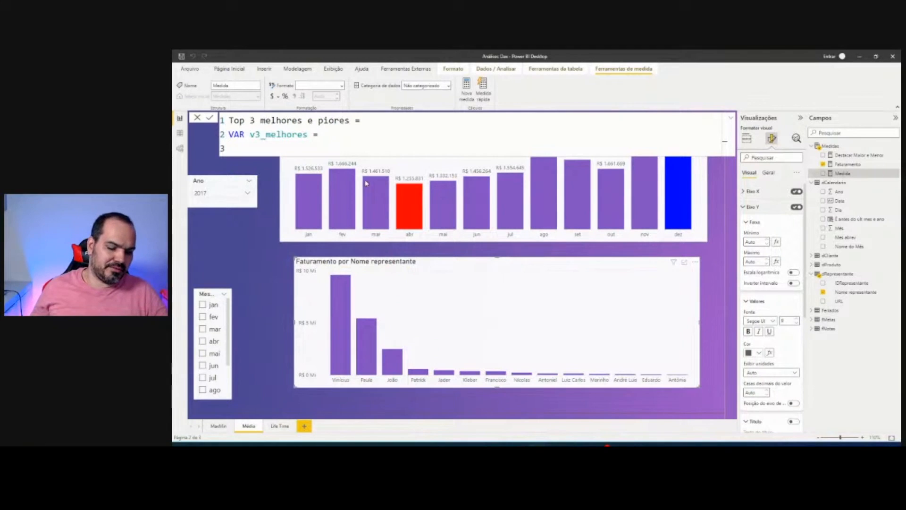
Step: Begin the v3_melhores expression with a TOPN function that returns 3 rows
type("VAR v")
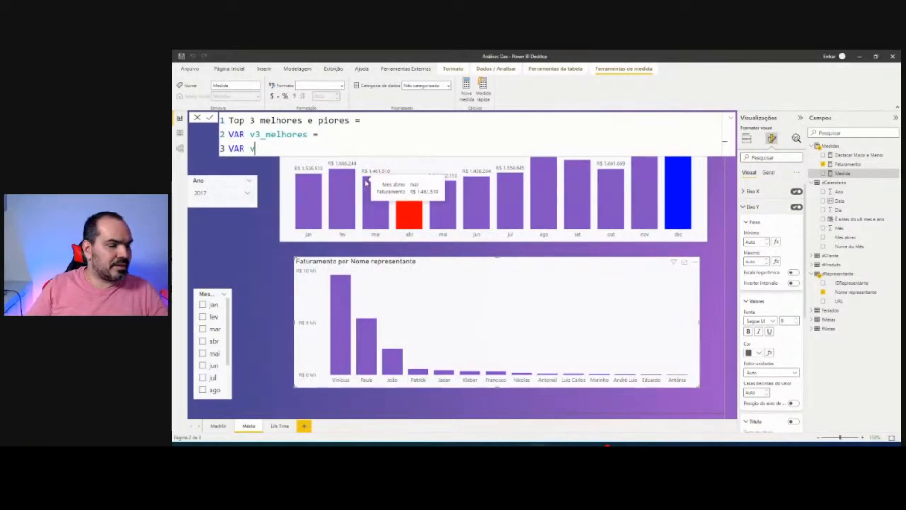
key("BackSpace")
key("BackSpace")
key("BackSpace")
type("TOPN(")
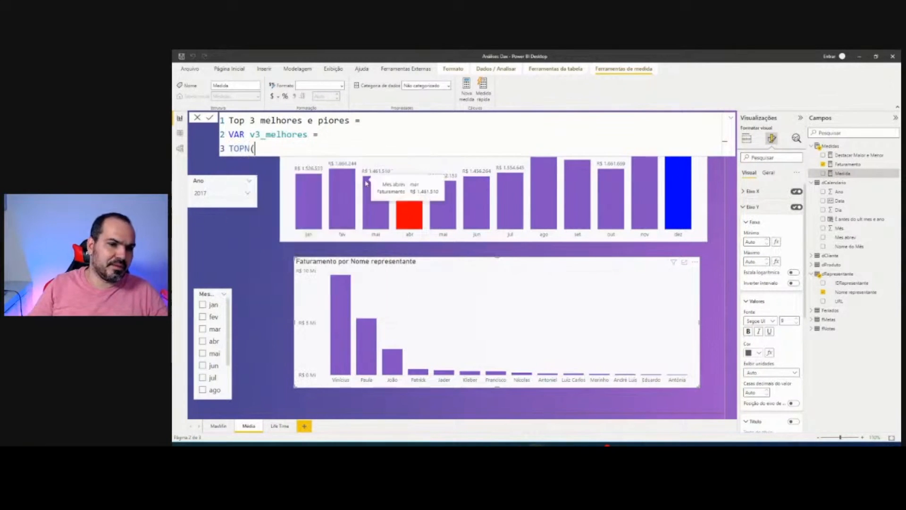
key("shift+Return")
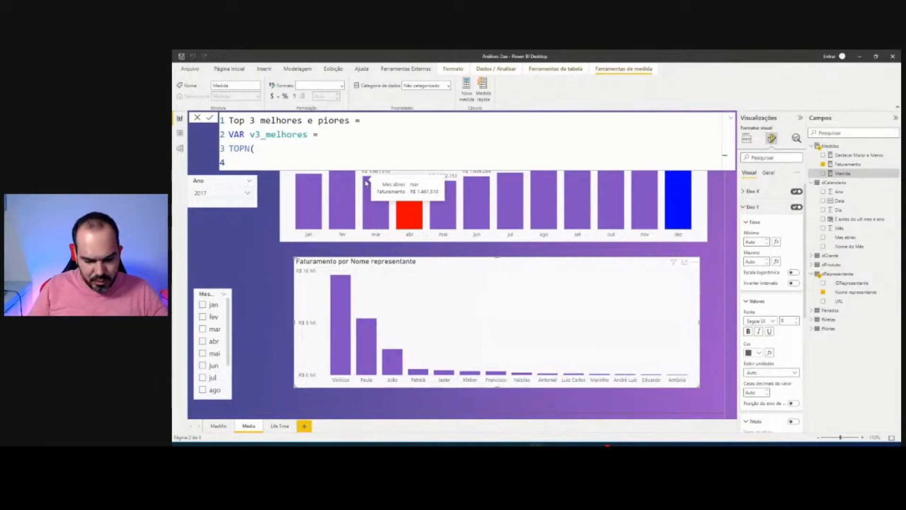
type("3,")
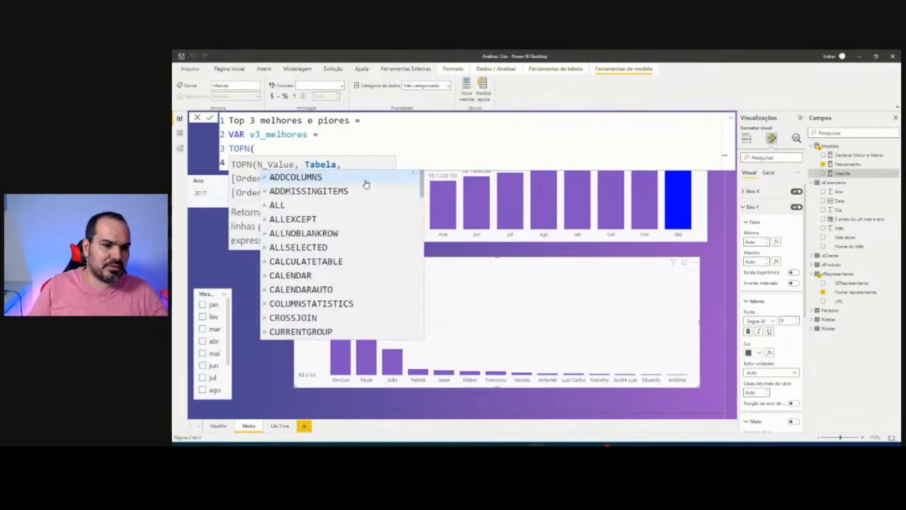
key("Escape")
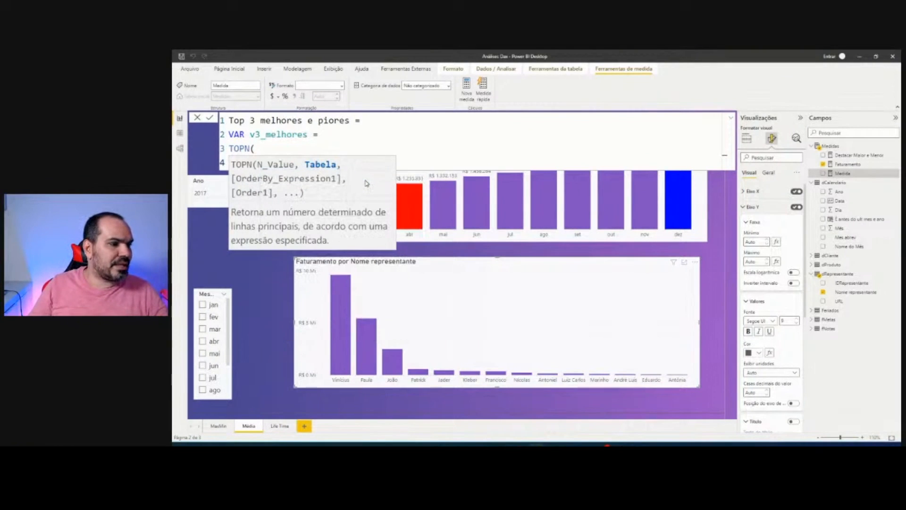
key("Escape")
key("shift+Return")
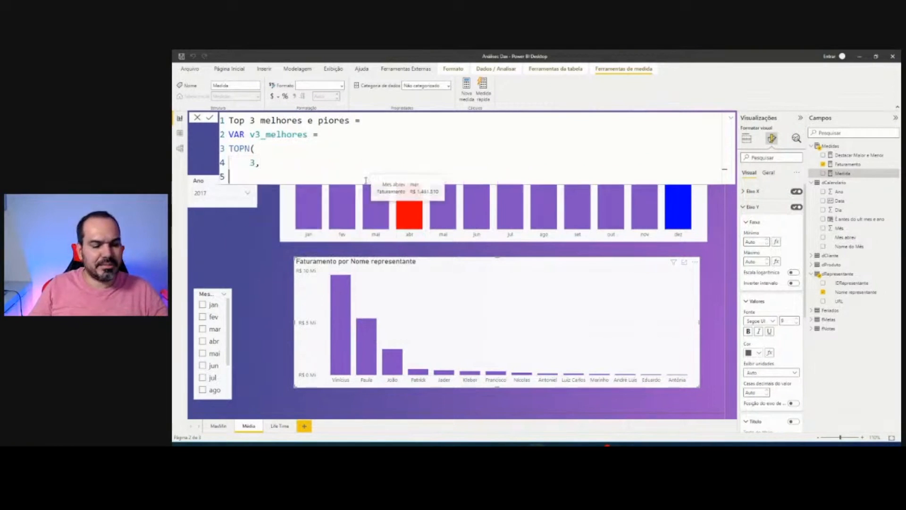
Step: Set the TOPN table argument to ALL(dRepresentante[Nome representante])
type("all")
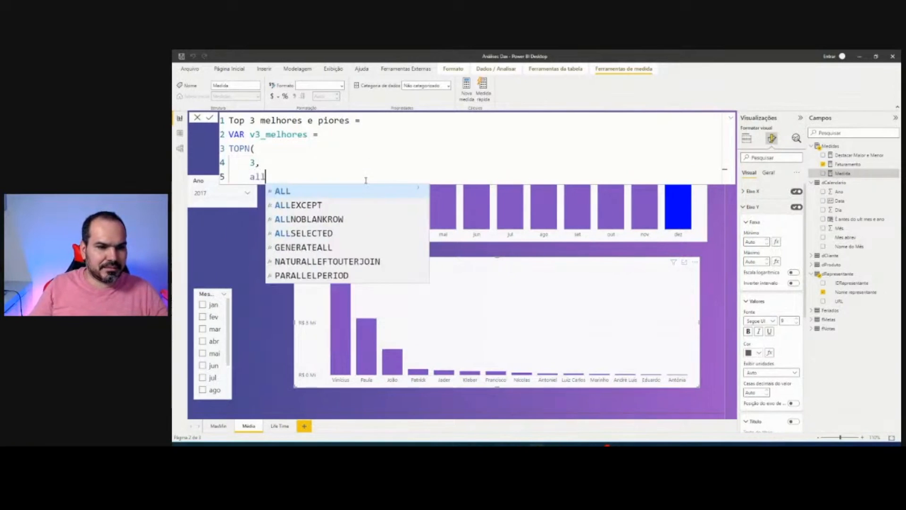
key("Tab")
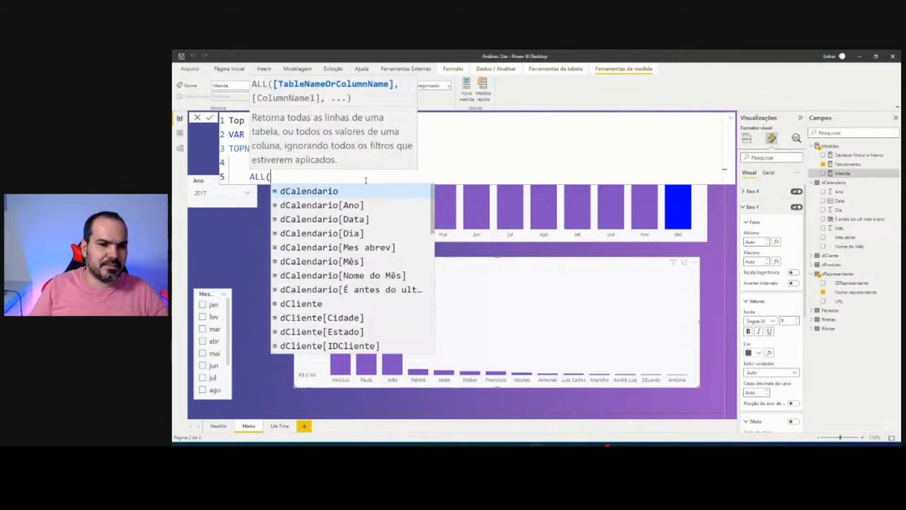
type("dre")
key("Down")
key("Down")
key("Tab")
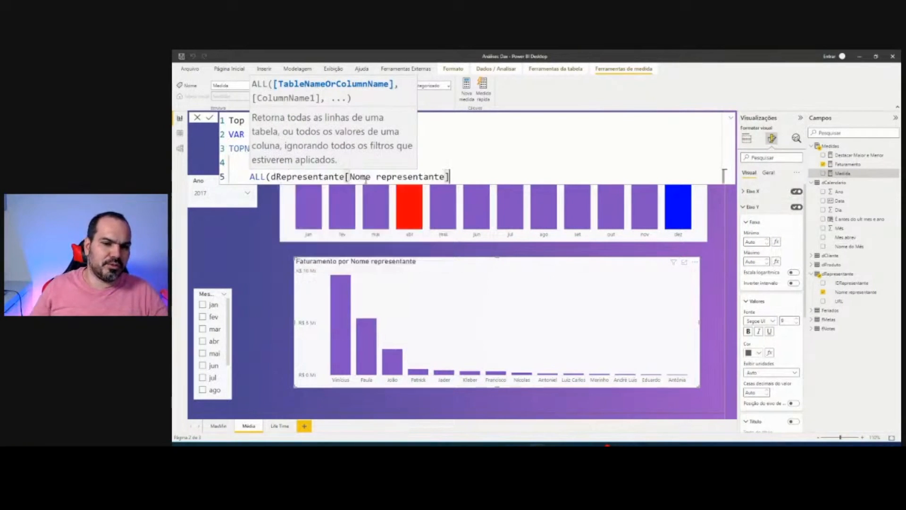
type("),")
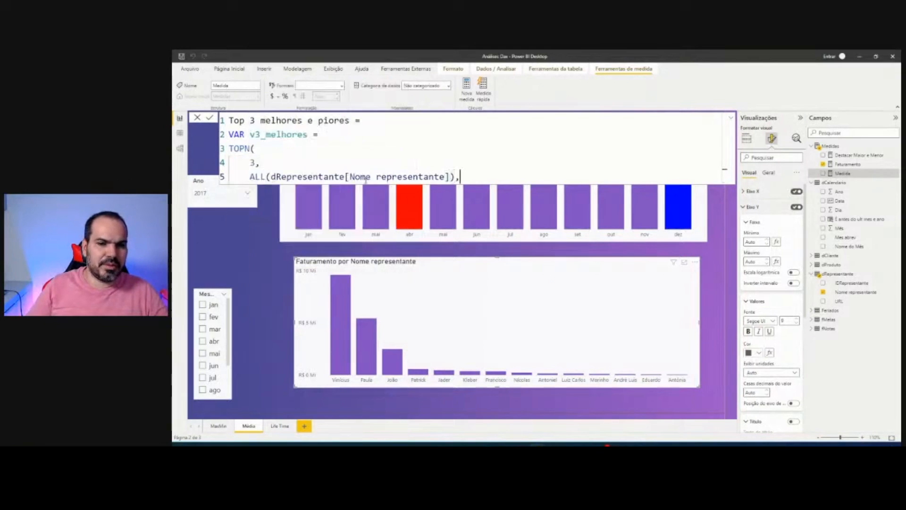
key("Escape")
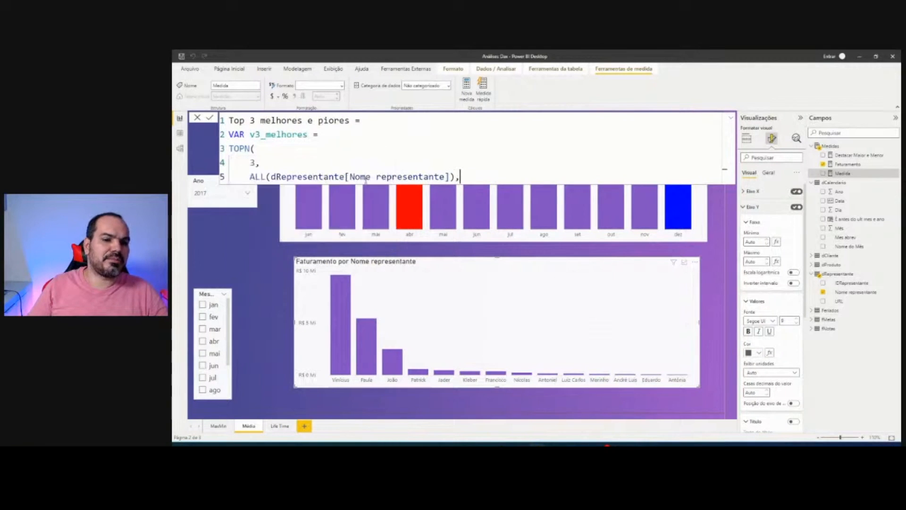
key("shift+Return")
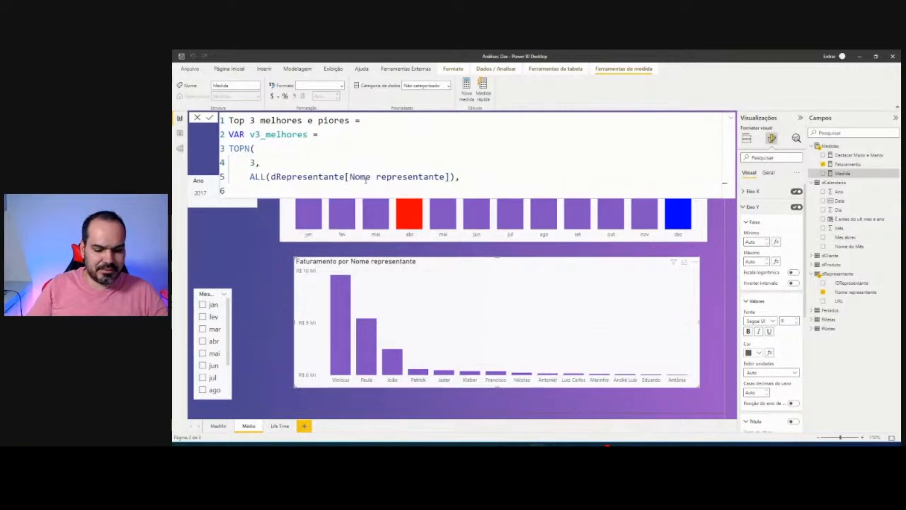
Step: Order the TOPN by [Faturamento], close the function, and finish the measure with RETURN 1
type("[Faturamento]")
key("shift+Return")
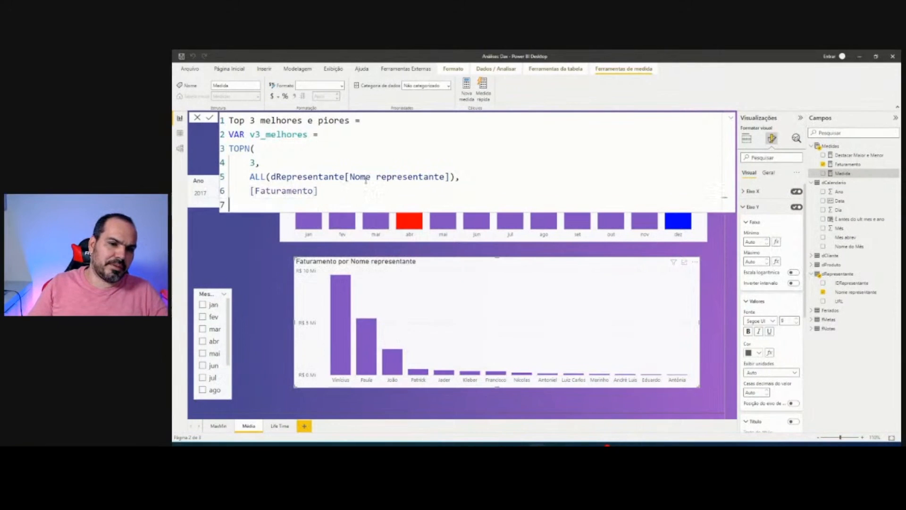
key("BackSpace")
key("shift+Return")
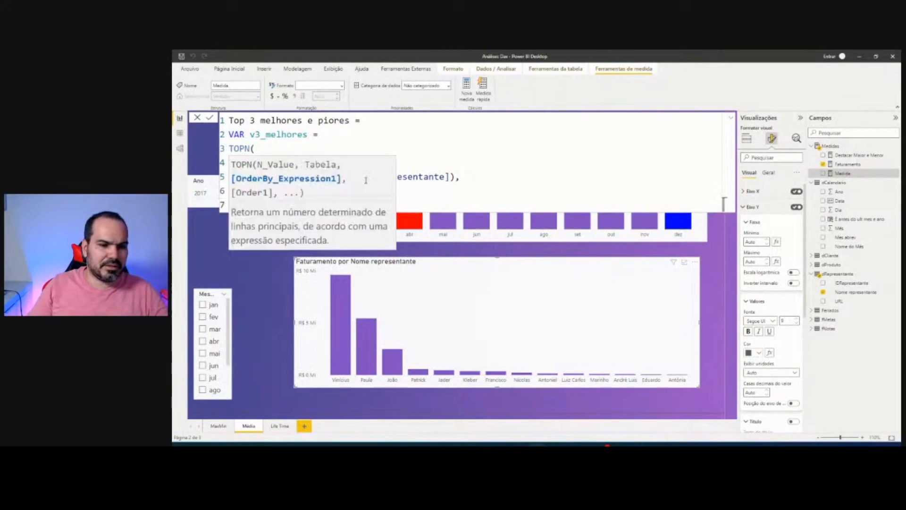
type(")")
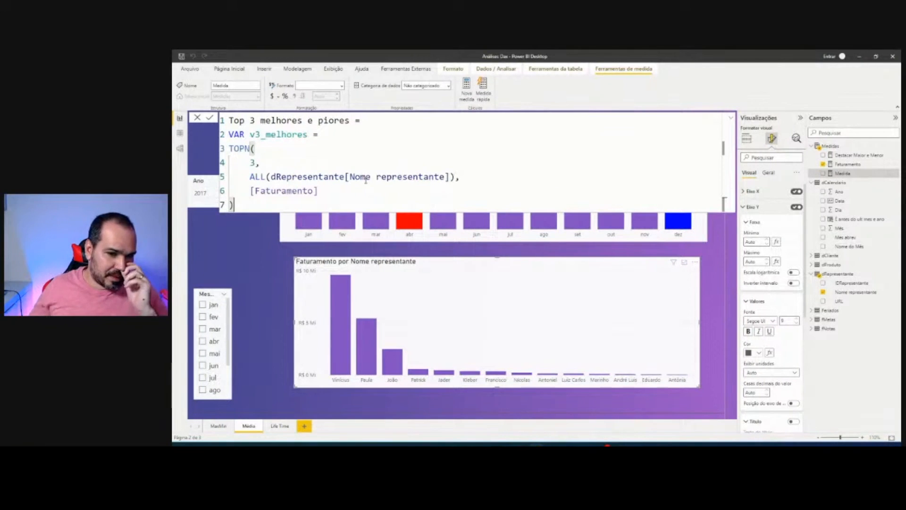
key("shift+Return")
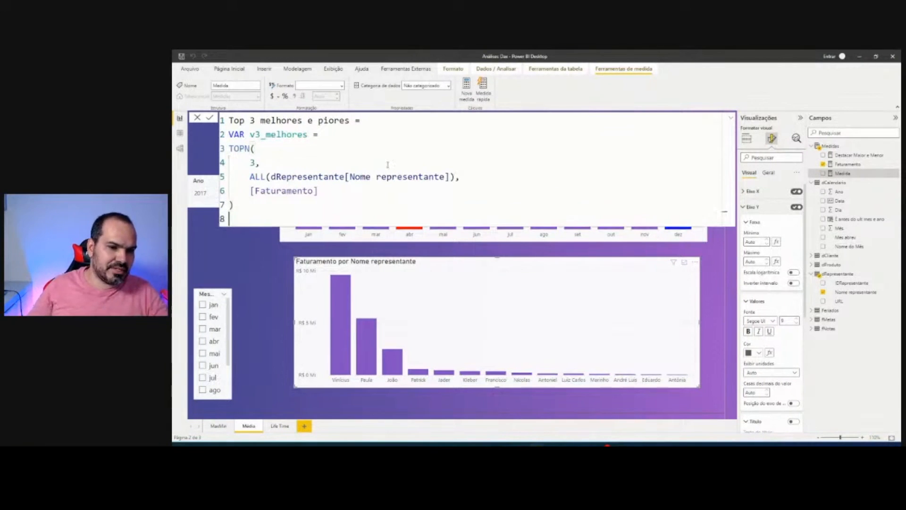
type("RETURN")
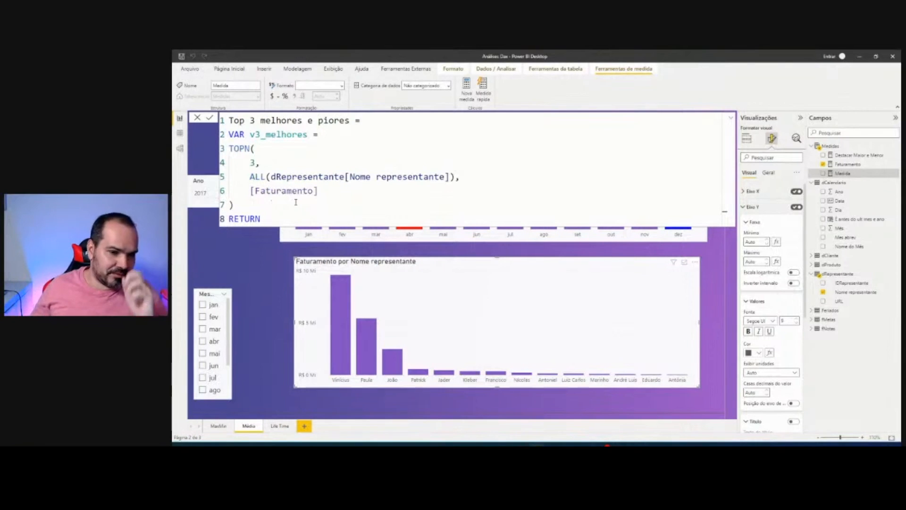
type(" 1")
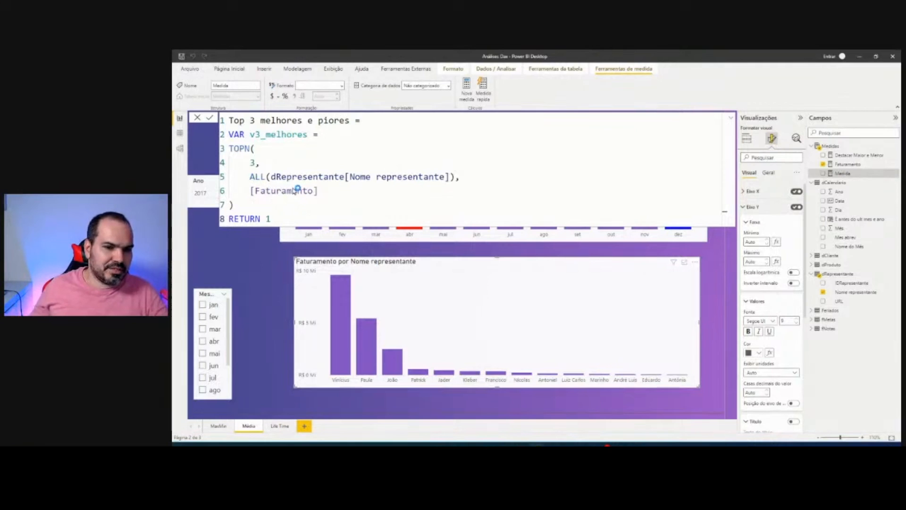
Step: Copy the TOPN expression from the measure and create a new calculated table from it in the data view
left_click_drag(234, 205, 220, 149)
key("ctrl+c")
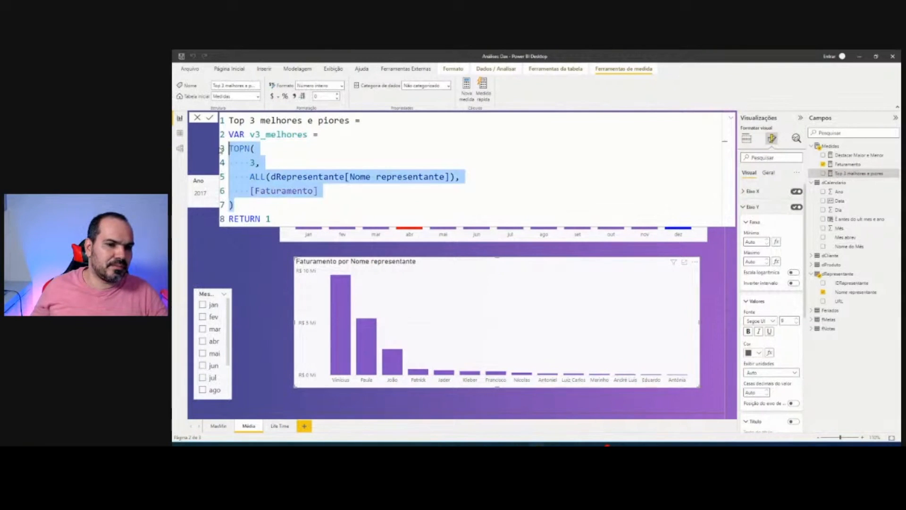
left_click(180, 133)
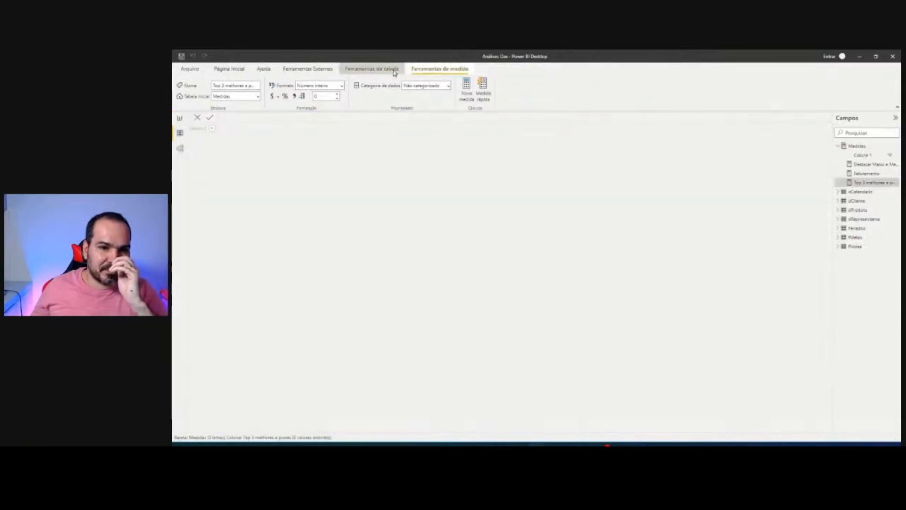
left_click(372, 69)
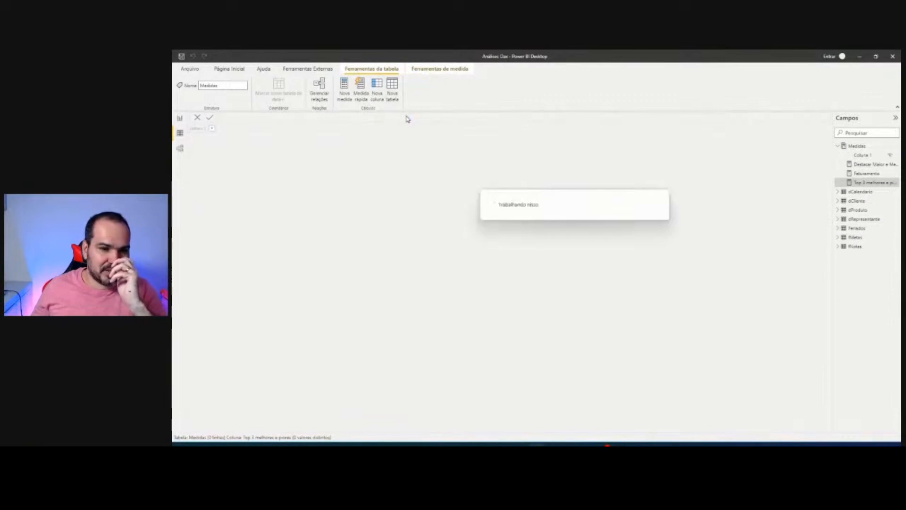
scroll(310, 118, "up", 3)
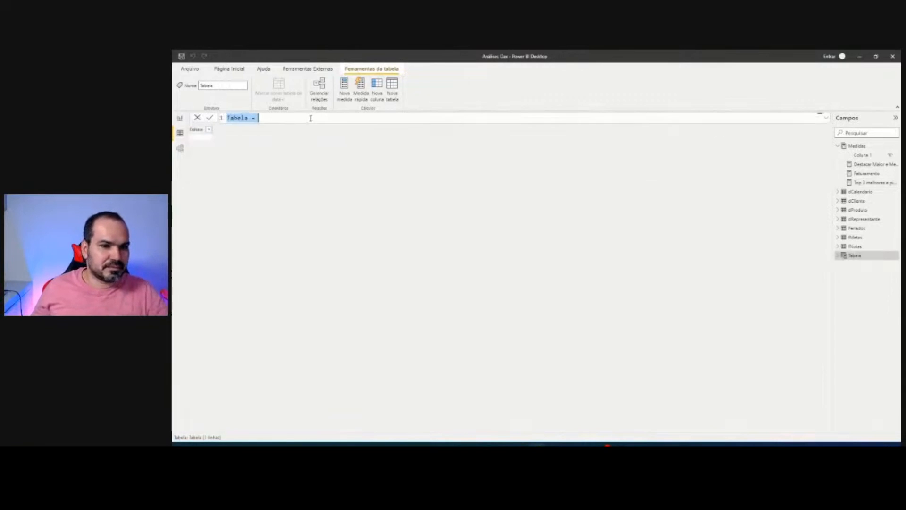
left_click(310, 118)
key("shift+Return")
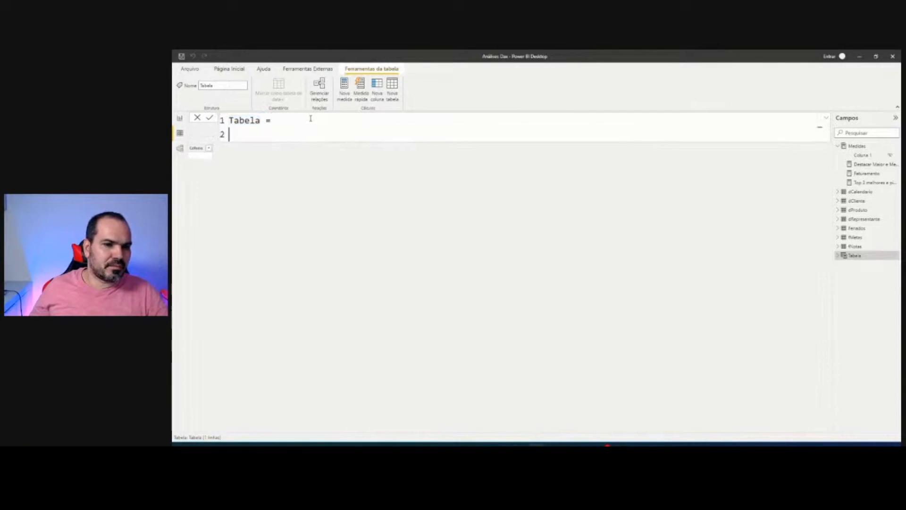
key("ctrl+v")
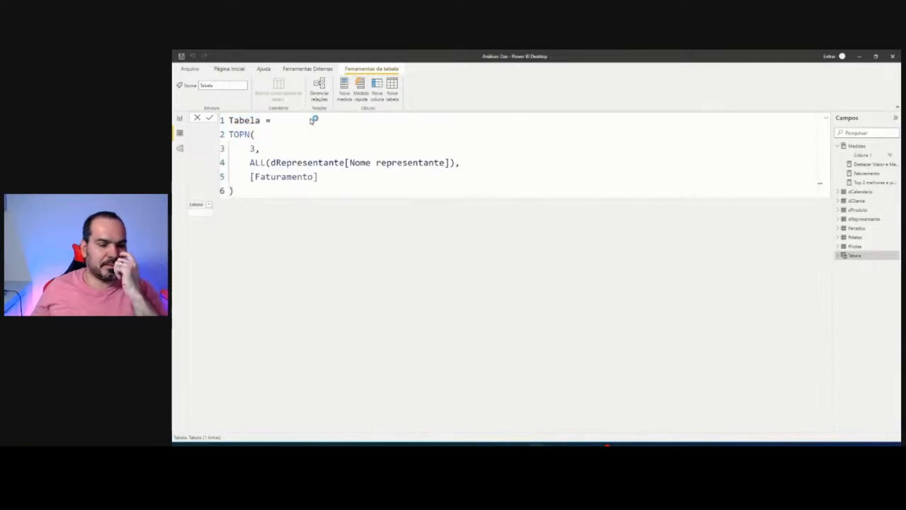
key("Return")
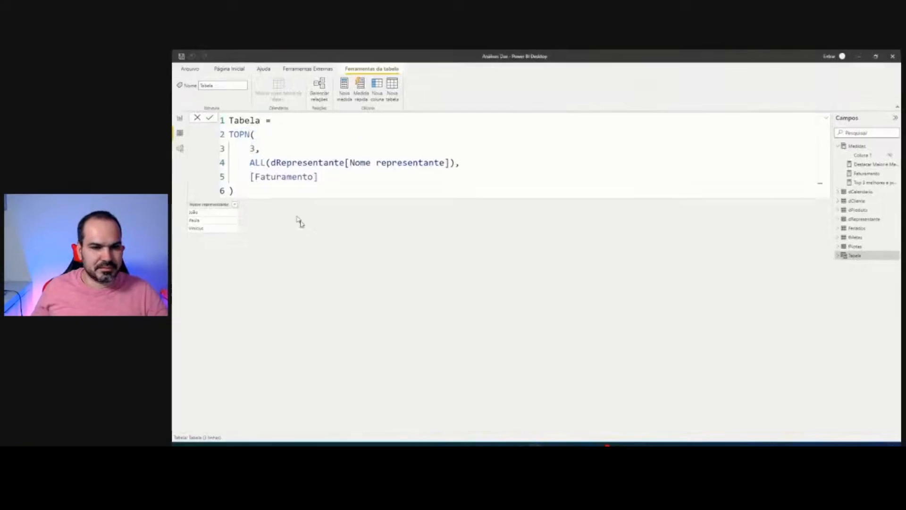
Step: Delete the calculated table Tabela from the model and return to the report view
right_click(850, 255)
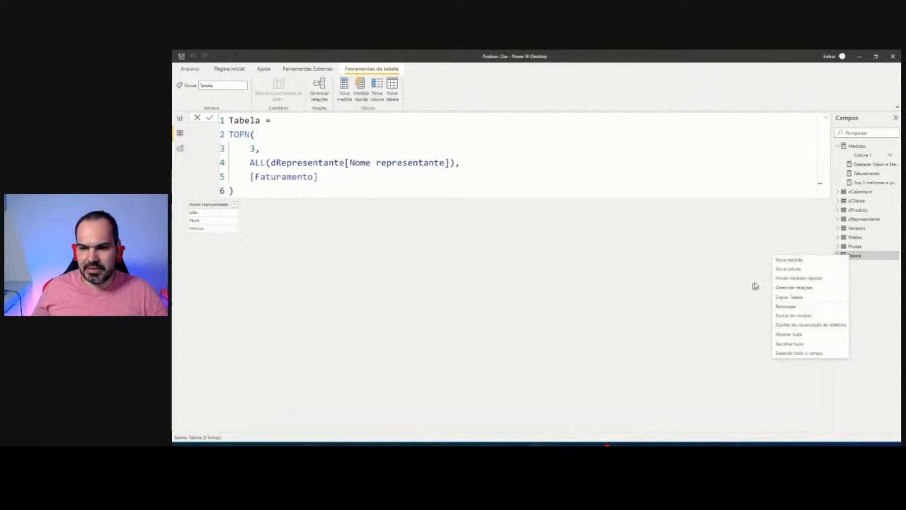
left_click(795, 316)
left_click(577, 265)
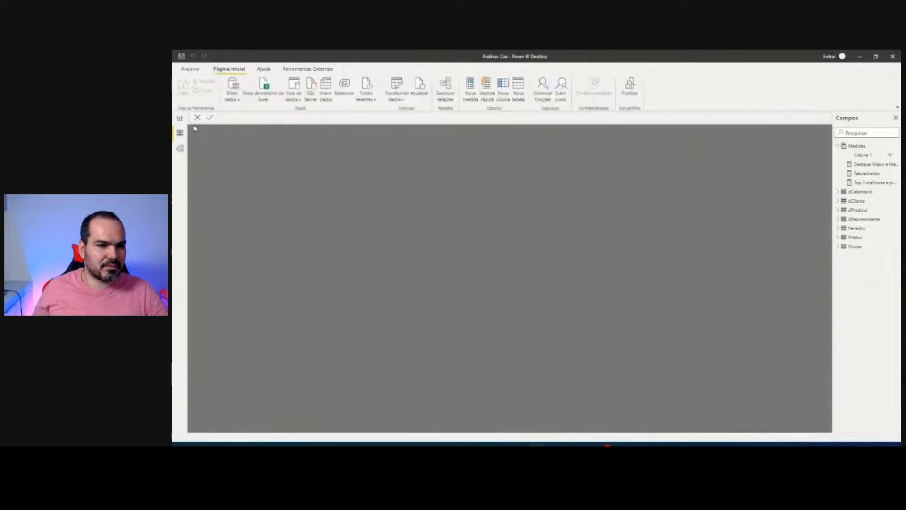
left_click(179, 118)
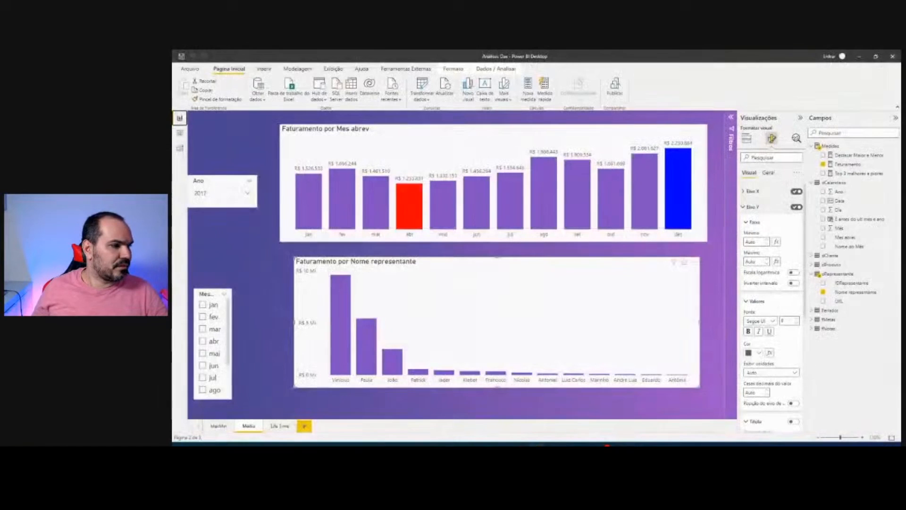
Step: In the Top 3 melhores e piores measure, declare a variable v3_piores between the v3_melhores expression and RETURN
left_click(850, 173)
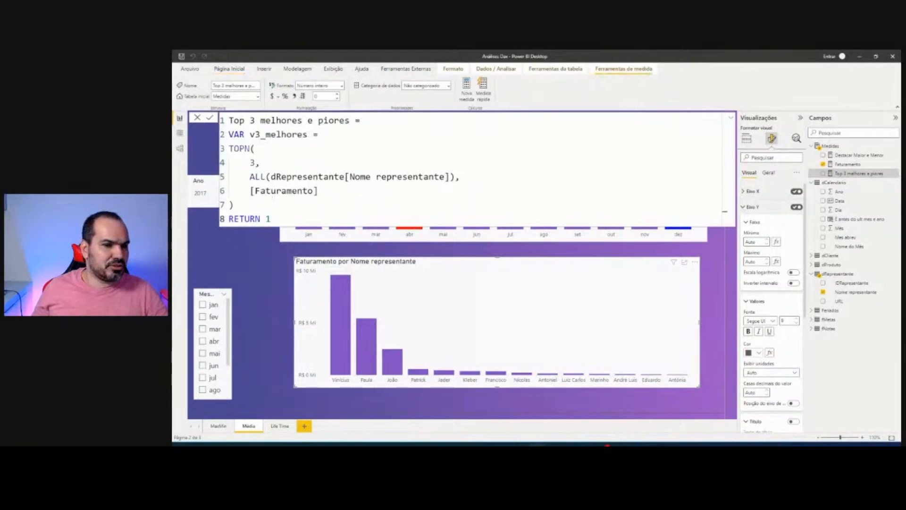
left_click(283, 202)
key("Return")
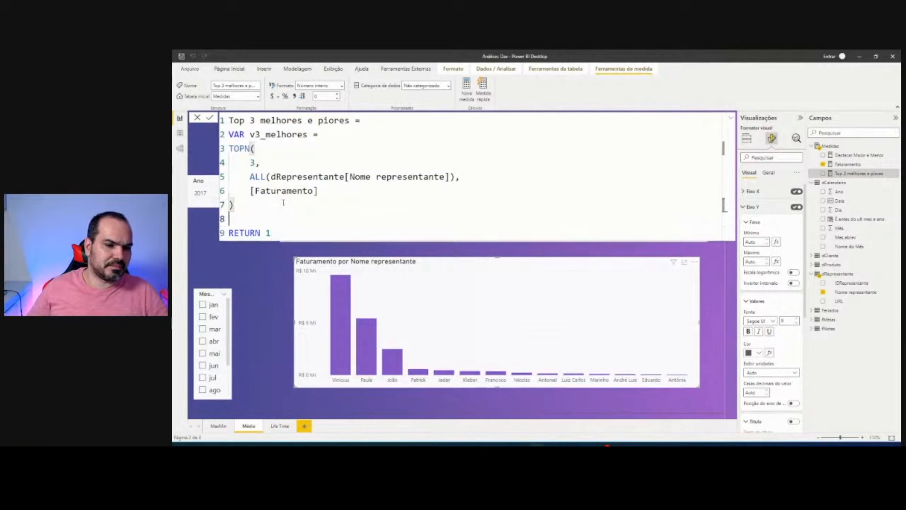
type("VAR v3_pi")
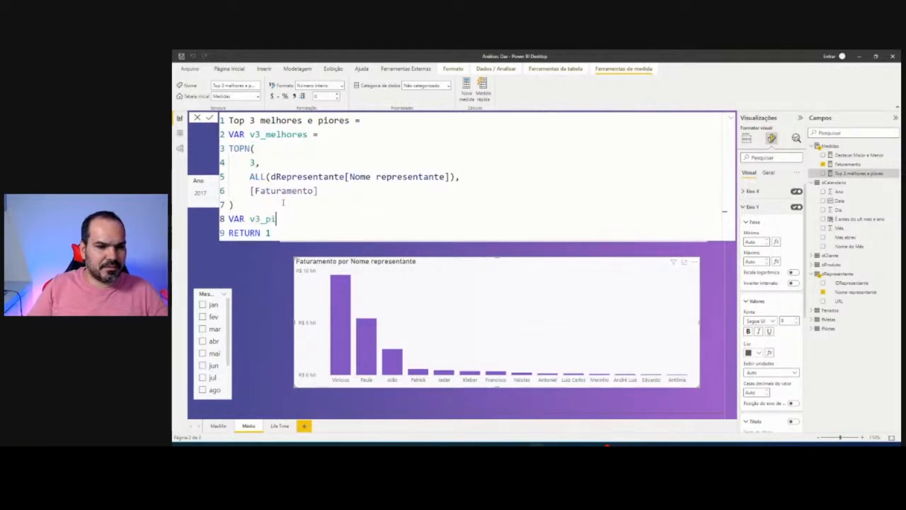
type("ores =")
key("Return")
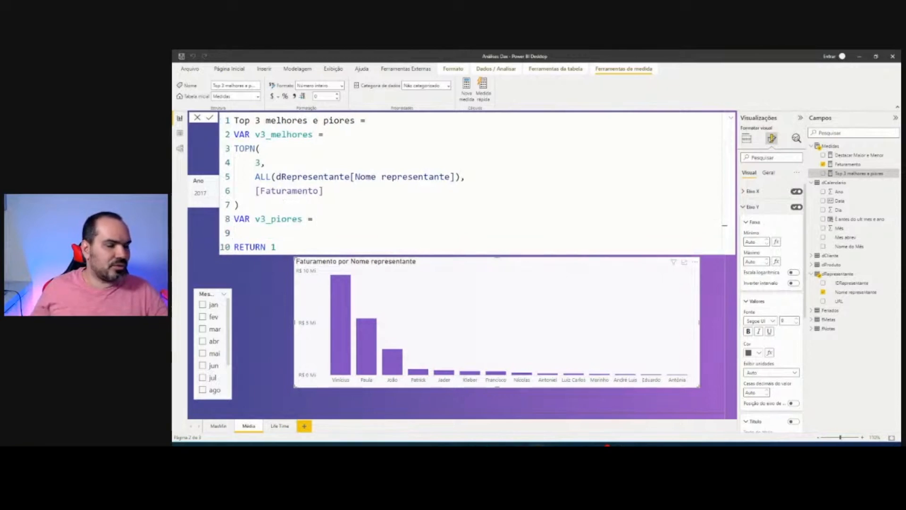
Step: Copy the TOPN expression of v3_melhores into the v3_piores variable
left_click_drag(239, 204, 234, 150)
key("ctrl+c")
left_click(246, 233)
key("ctrl+v")
Step: Add ASC as the order argument after [Faturamento] in the v3_piores TOPN and commit the measure
left_click(326, 277)
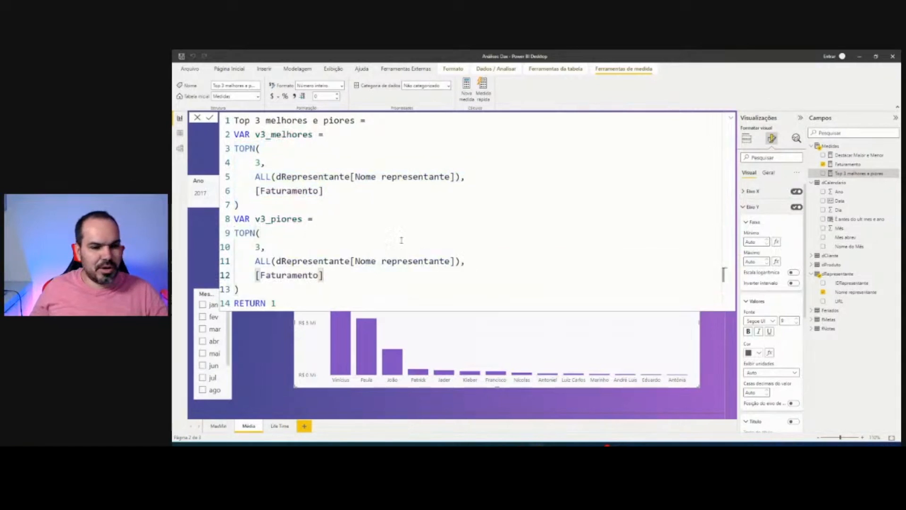
type(",")
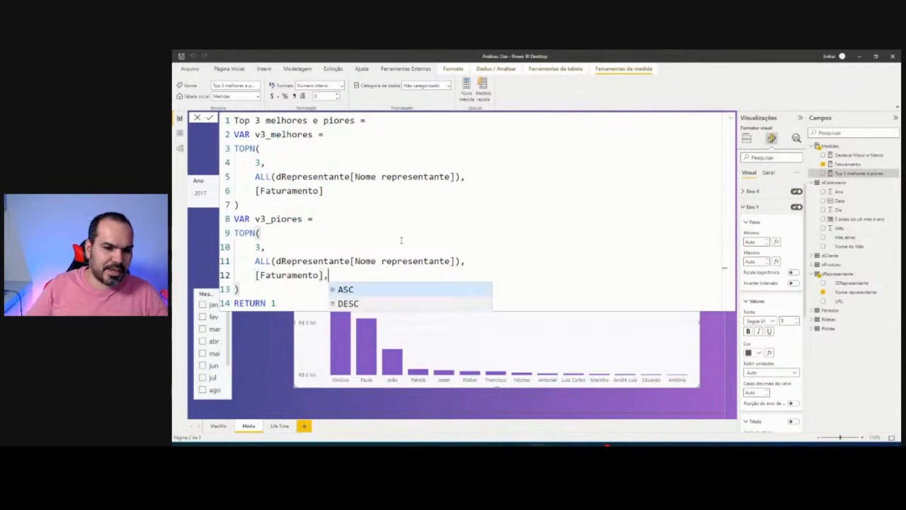
key("Escape")
key("shift+Return")
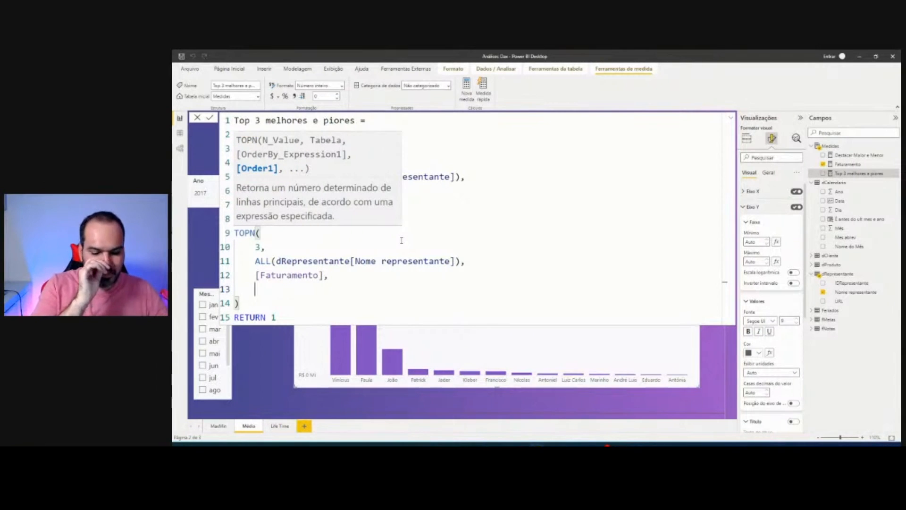
type("ASC")
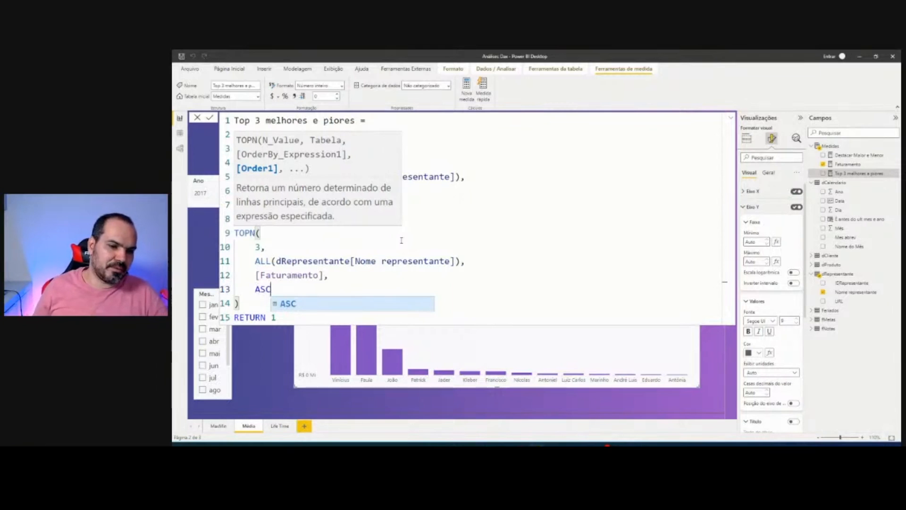
key("Tab")
key("Up")
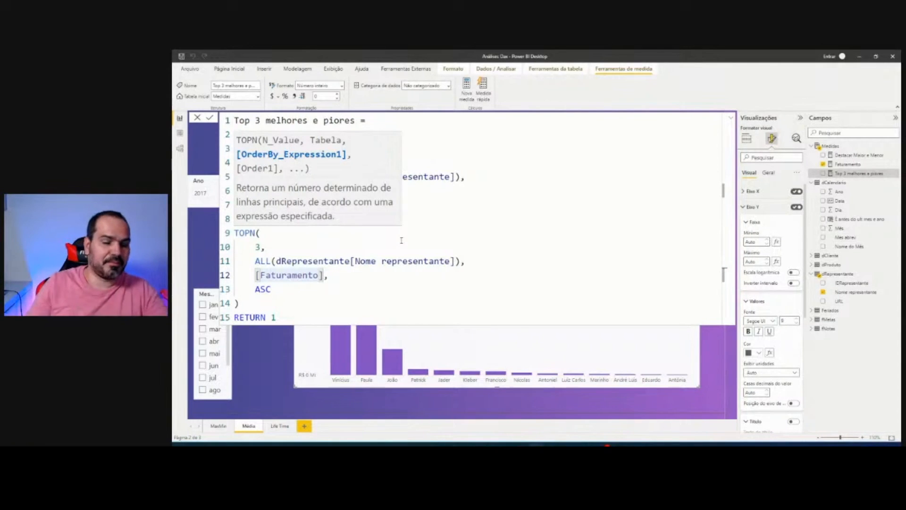
left_click(355, 281)
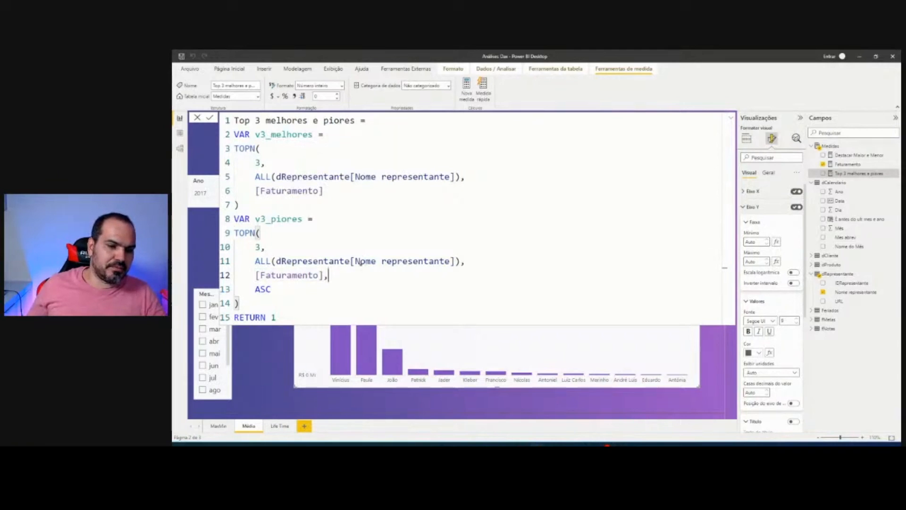
scroll(369, 273, "down", 1, "ctrl")
scroll(369, 274, "down", 2, "ctrl")
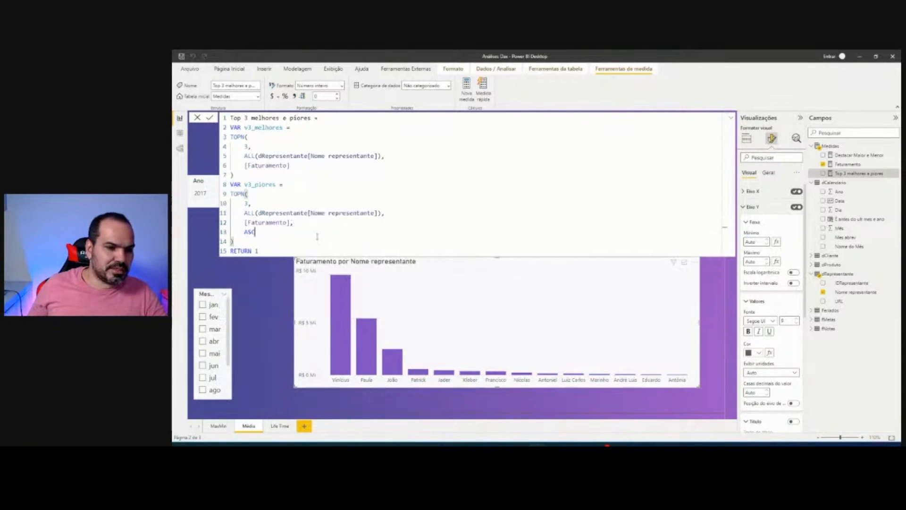
key("Return")
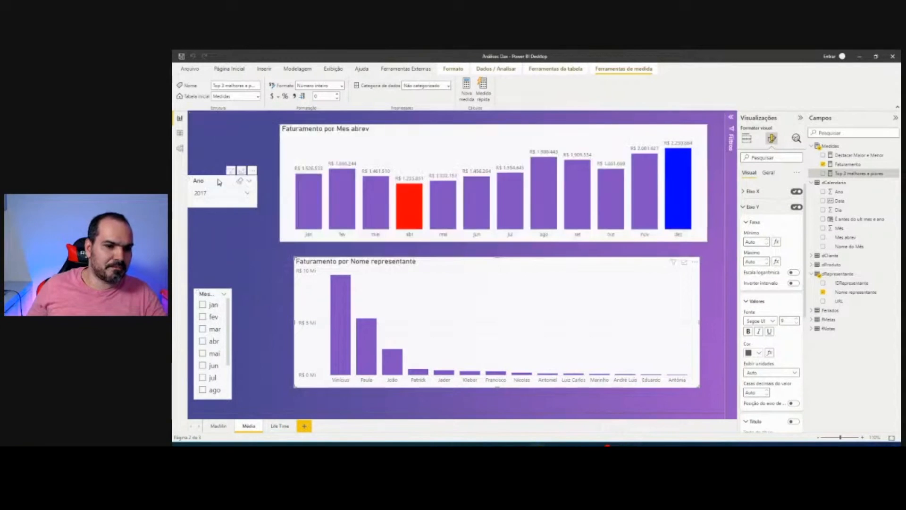
Step: Reposition the Ano and Mes abrev slicers on the page and filter the month to fev
left_click_drag(218, 182, 224, 190)
left_click_drag(206, 293, 215, 262)
left_click(215, 286)
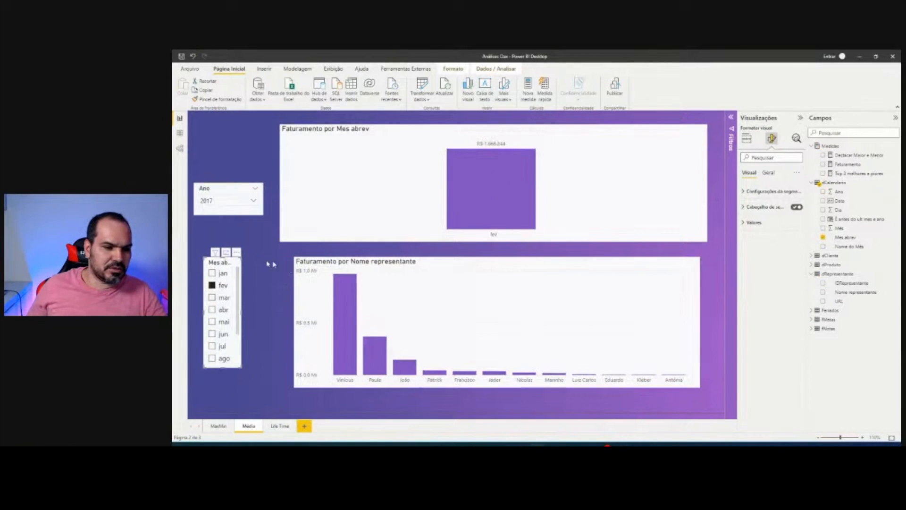
Step: Edit the Mes abrev slicer's interactions so it does not filter the Faturamento por Mes abrev chart
mouse_move(204, 326)
left_mouse_down()
mouse_move(227, 252)
mouse_move(329, 218)
mouse_move(317, 222)
left_mouse_up()
key("Escape")
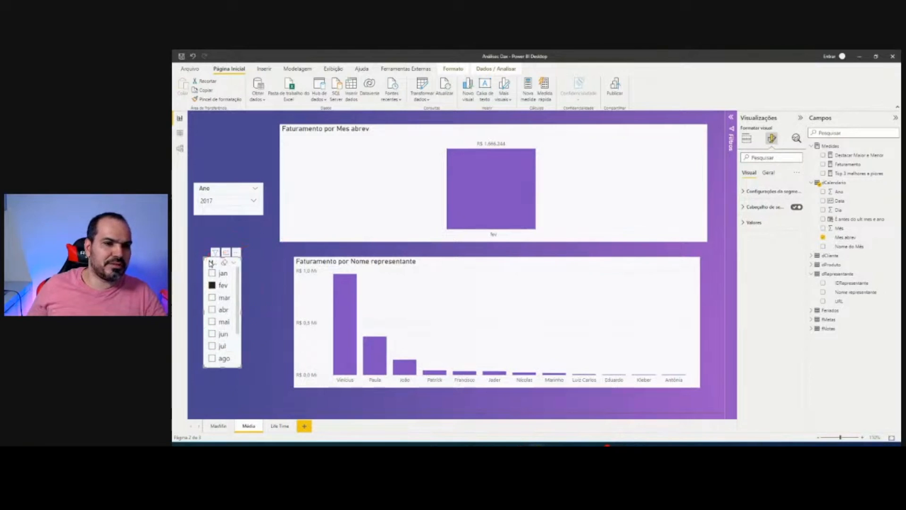
left_click(186, 88)
left_click(699, 132)
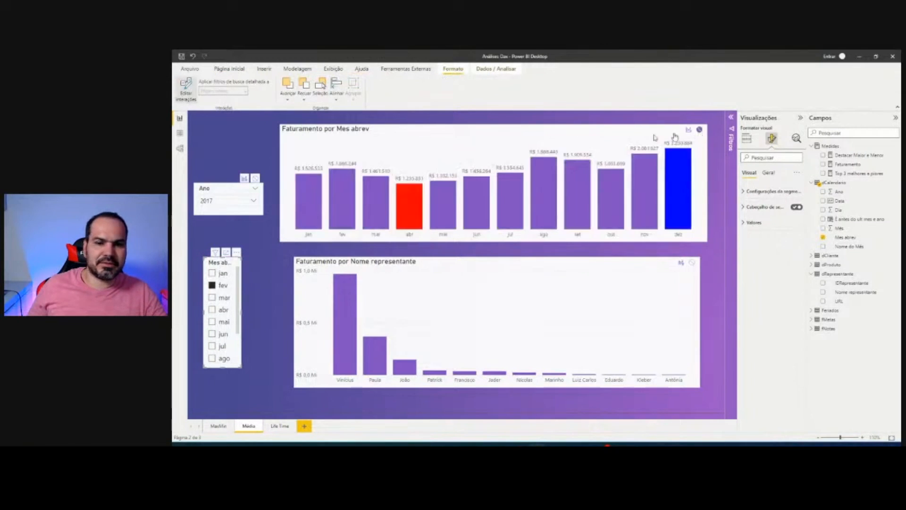
Step: Switch the Mes abrev slicer's selection to mar and enlarge the slicer to show more months
left_click(217, 298)
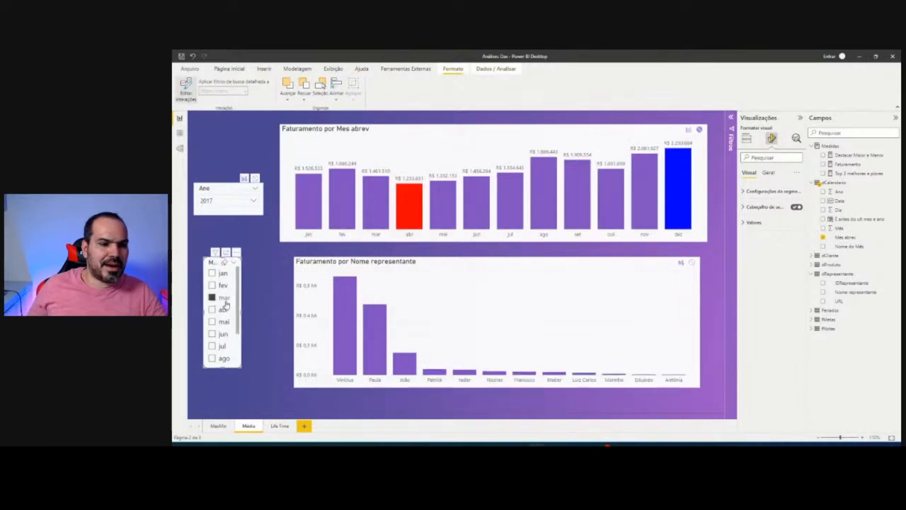
left_click_drag(241, 367, 255, 398)
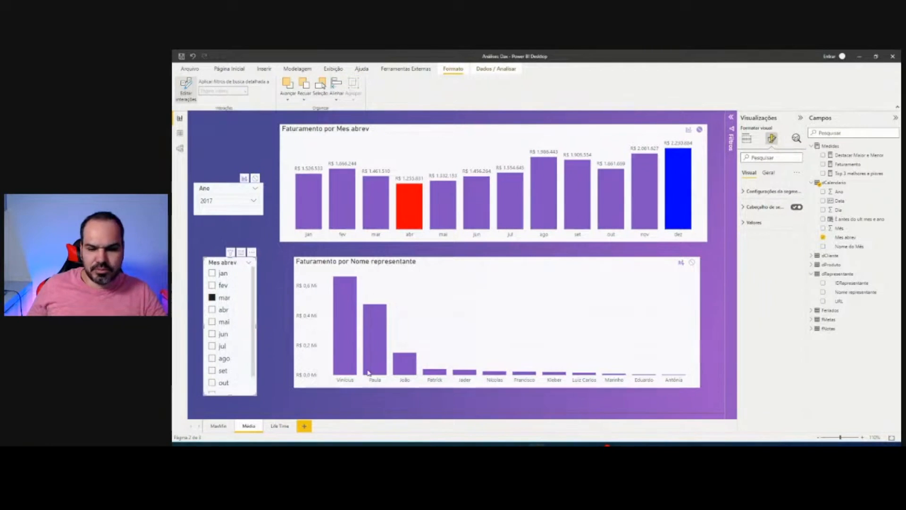
Step: Examine the dRepresentante table's rows in the data view and compare them with the representatives in the report chart
left_click(180, 133)
left_click(863, 219)
left_click(214, 129)
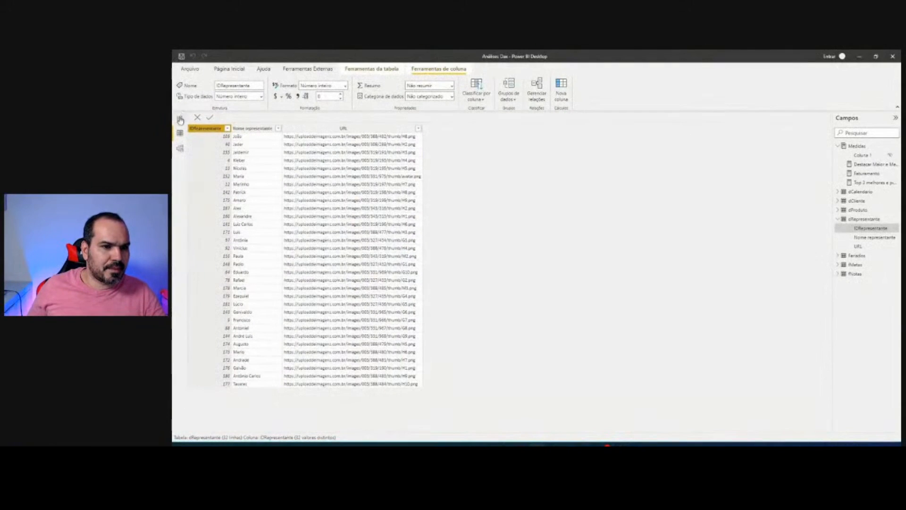
left_click(179, 118)
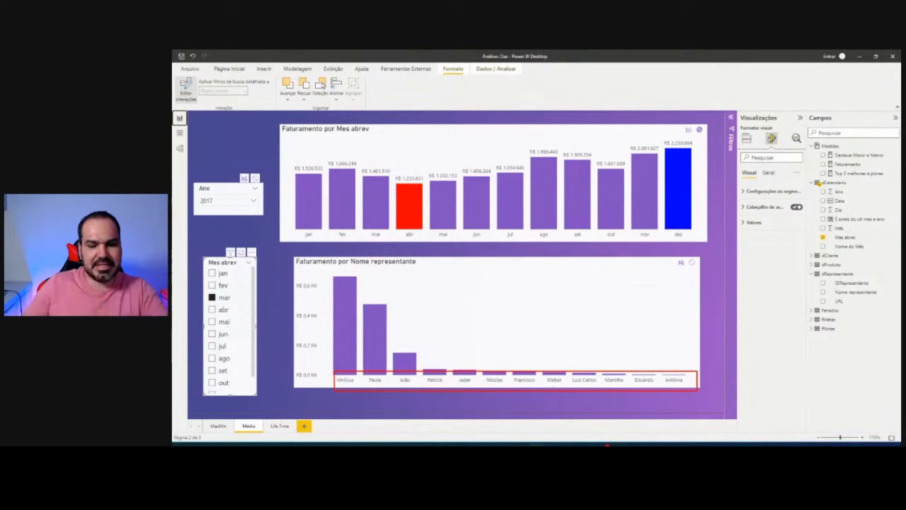
key("Escape")
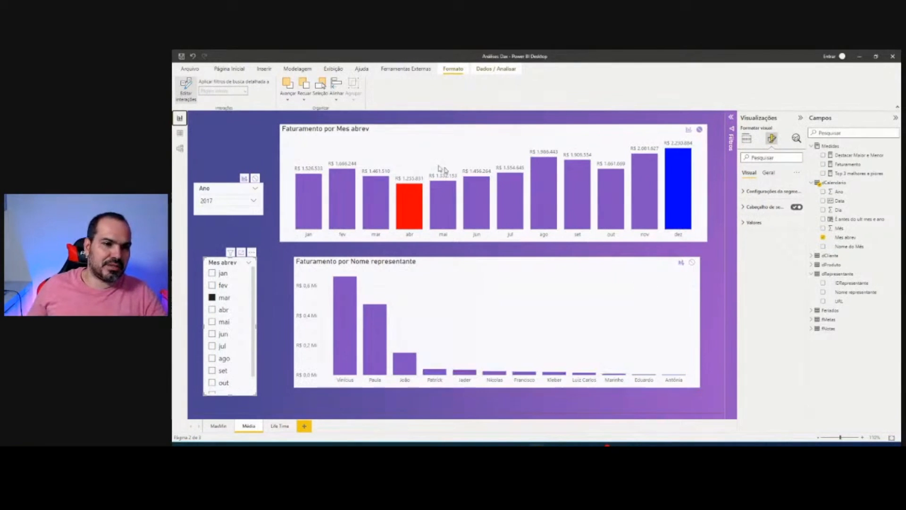
Step: Reopen the Top 3 melhores e piores measure and review the v3_piores TOPN, especially its ALL(dRepresentante[Nome representante]) argument
left_click(547, 283)
left_click(845, 174)
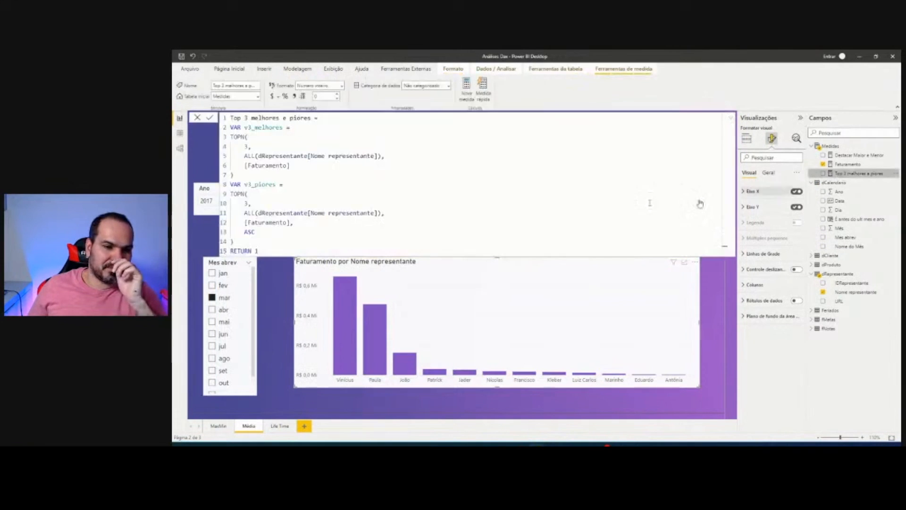
scroll(286, 235, "up", 2)
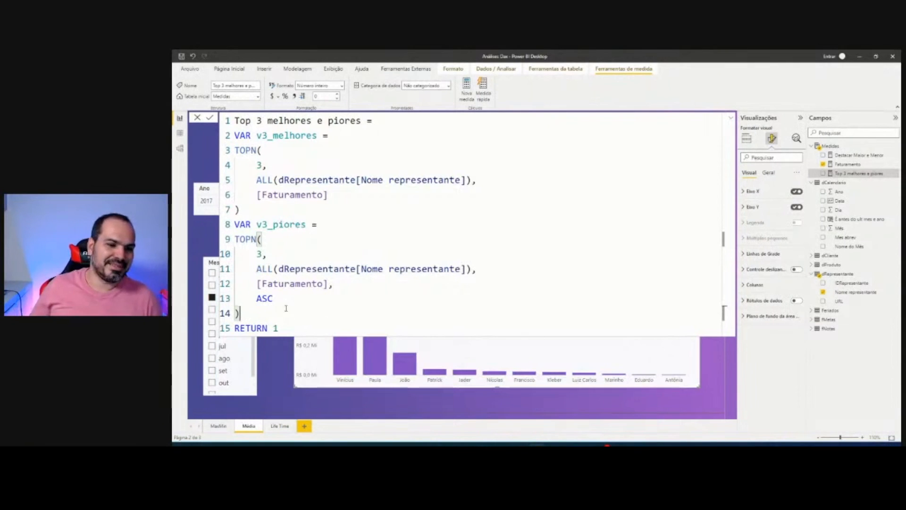
left_click_drag(241, 313, 227, 241)
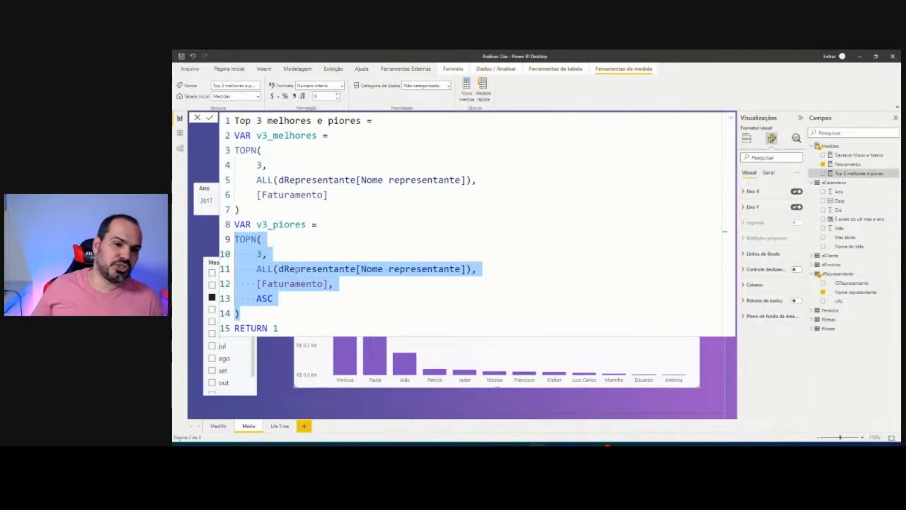
left_click(278, 269)
left_click_drag(256, 268, 472, 269)
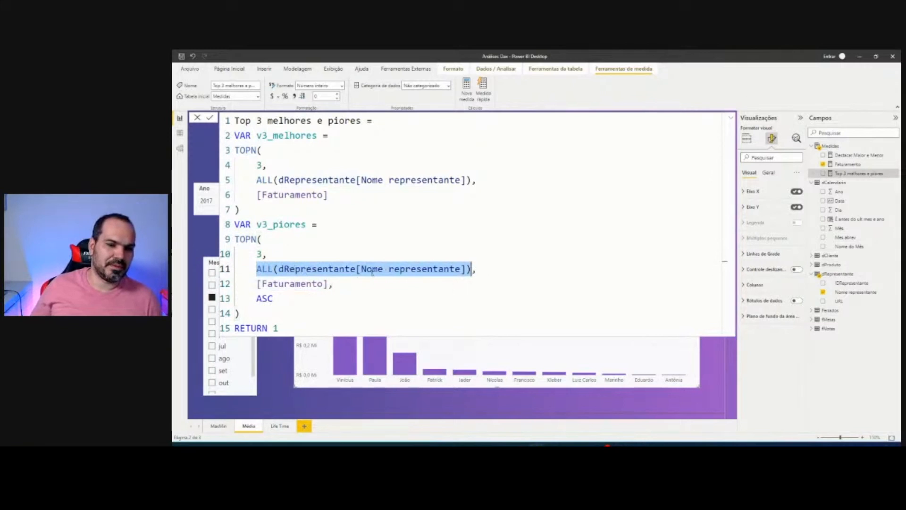
left_click_drag(362, 268, 460, 269)
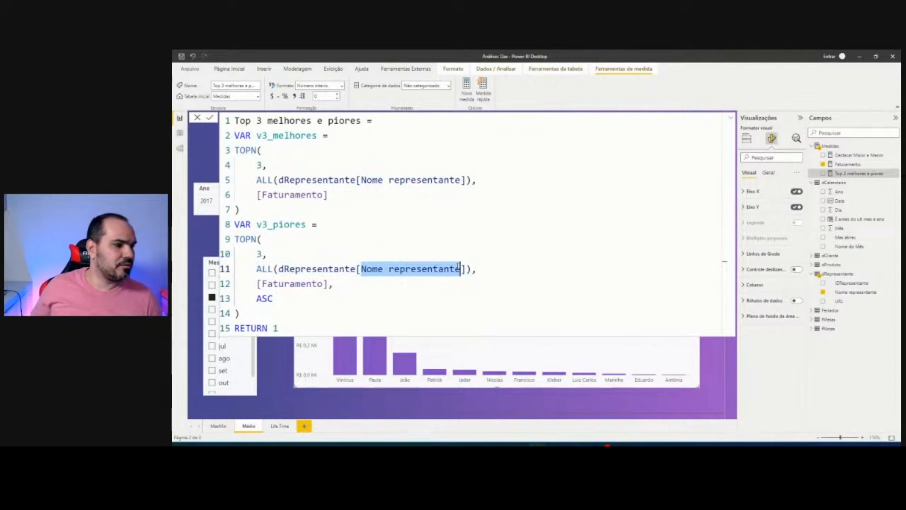
Step: Insert an opening FILTER( on its own line before ALL(dRepresentante[Nome representante]) in v3_piores and indent the ALL line beneath it
left_click(258, 268)
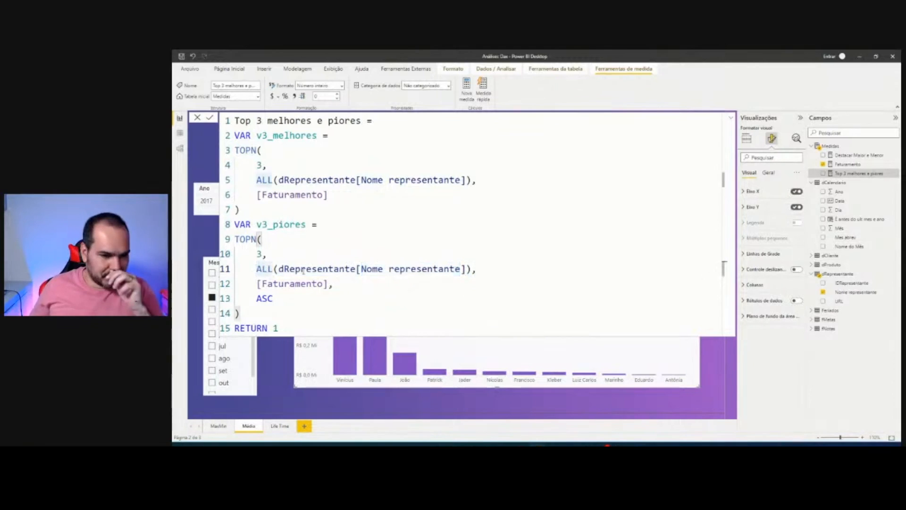
key("alt+Return")
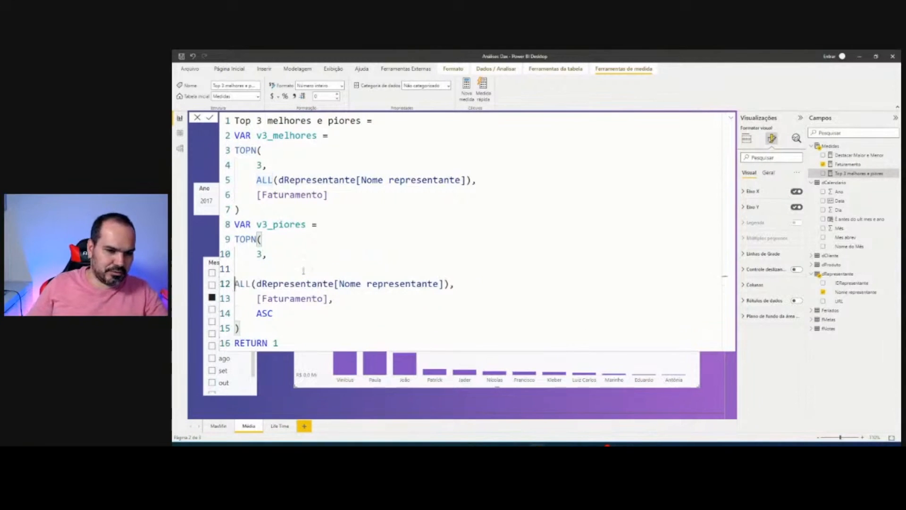
key("Tab")
key("Up")
type("f")
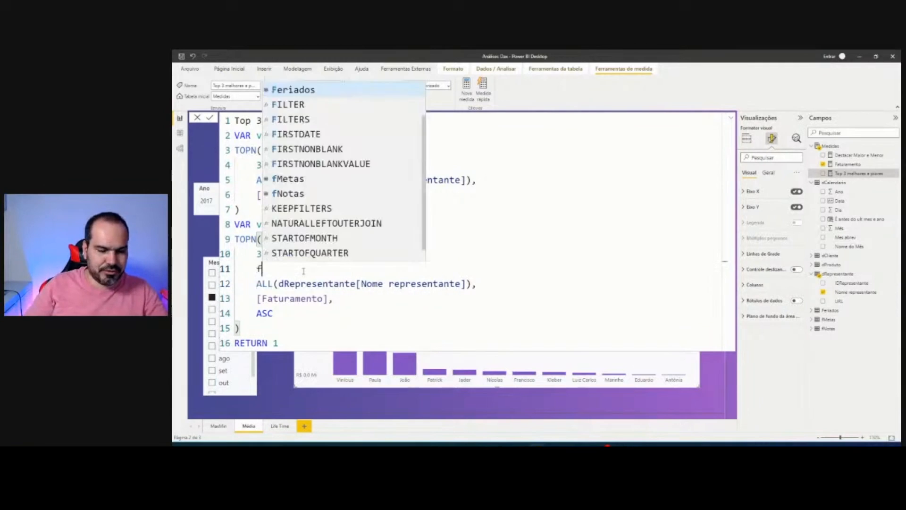
type("ilter")
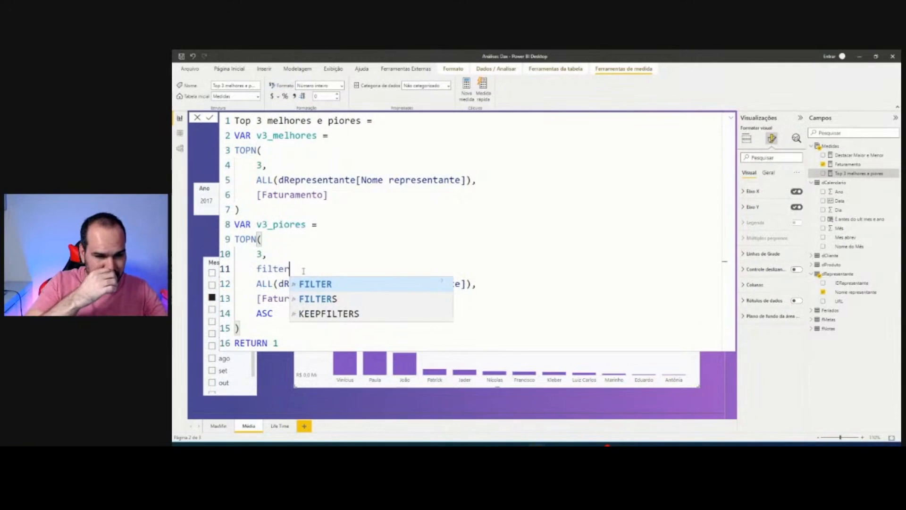
key("Tab")
key("Down")
key("Home")
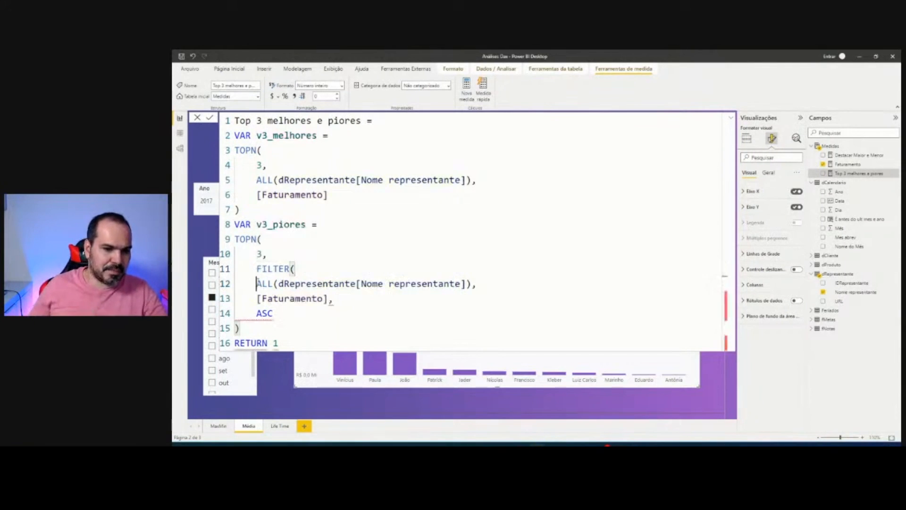
key("Tab")
left_click_drag(279, 284, 493, 290)
left_click_drag(363, 281, 321, 265)
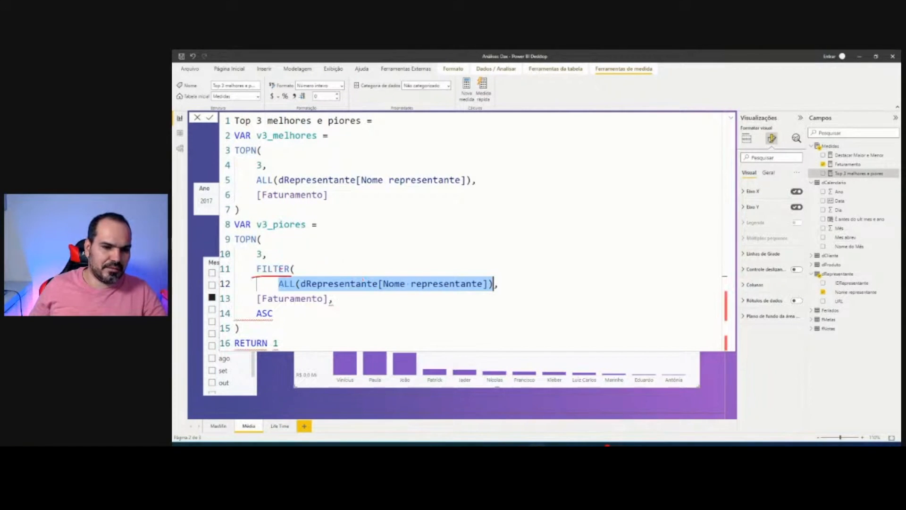
left_click_drag(265, 279, 273, 286)
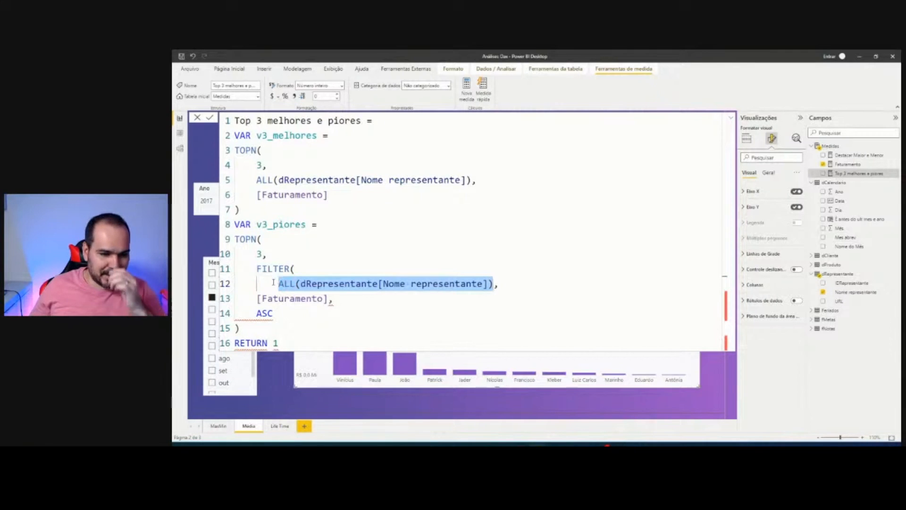
Step: Add the condition [Faturamento] <> BLANK() on its own indented line beneath the ALL argument in the v3_piores FILTER
left_click(515, 287)
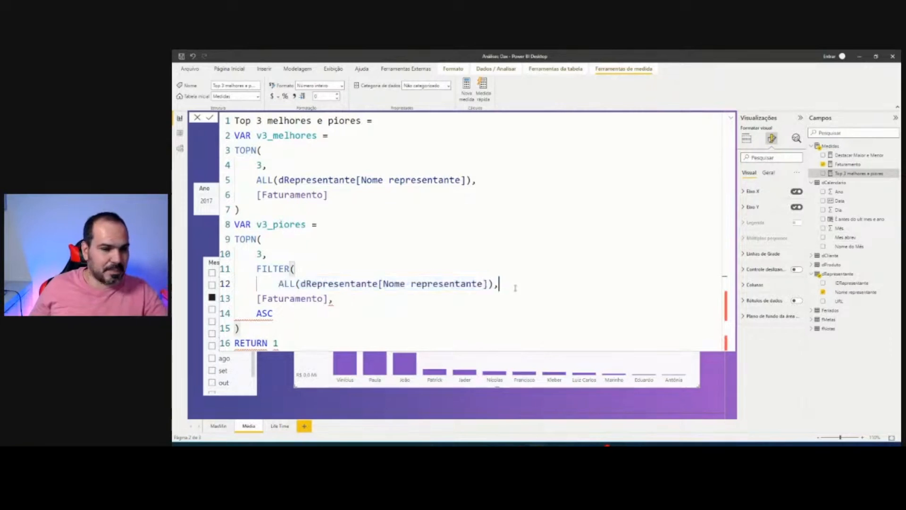
key("Return")
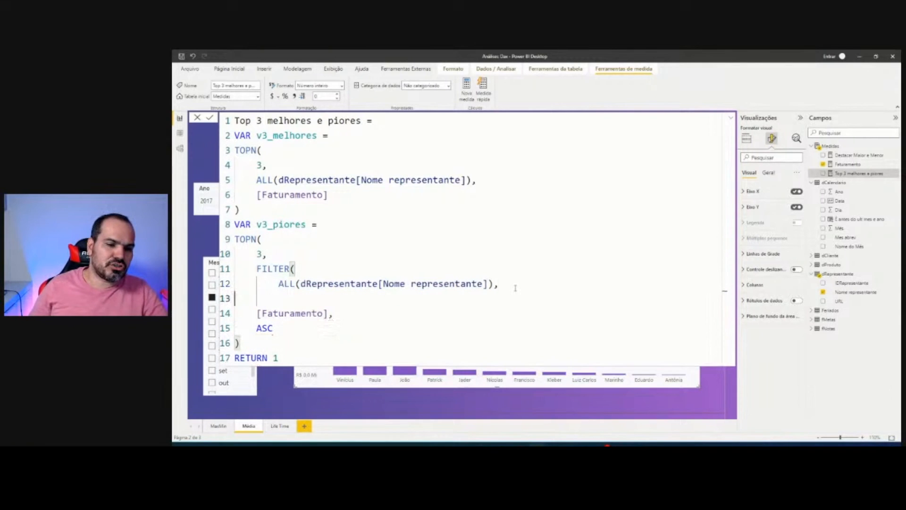
key("Tab")
key("Tab")
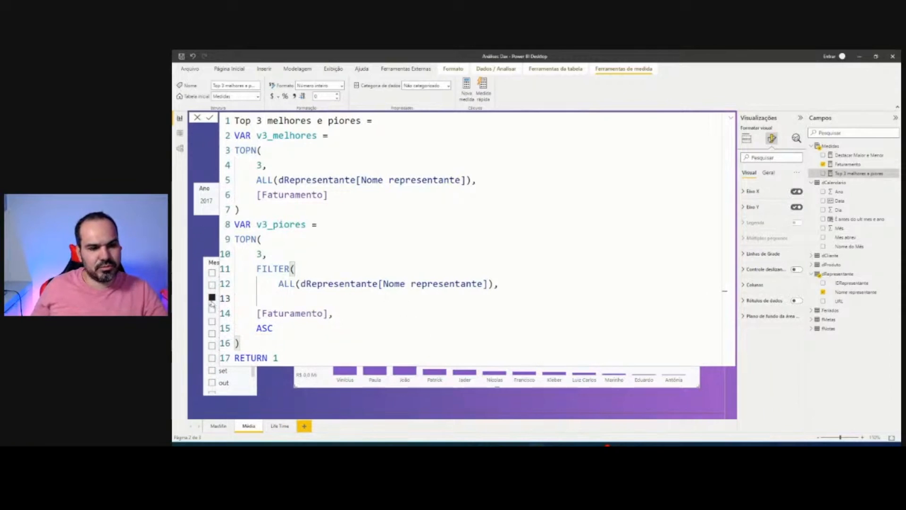
scroll(376, 235, "down", 3)
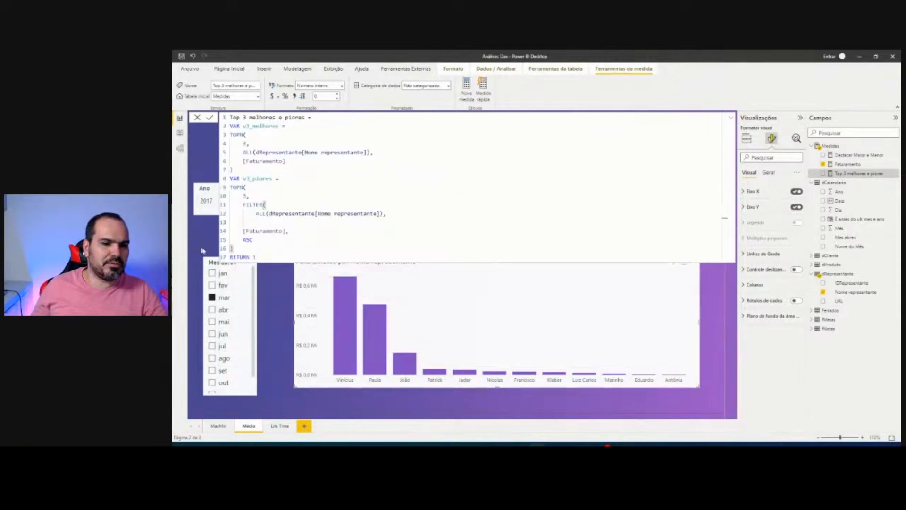
scroll(392, 221, "up", 4)
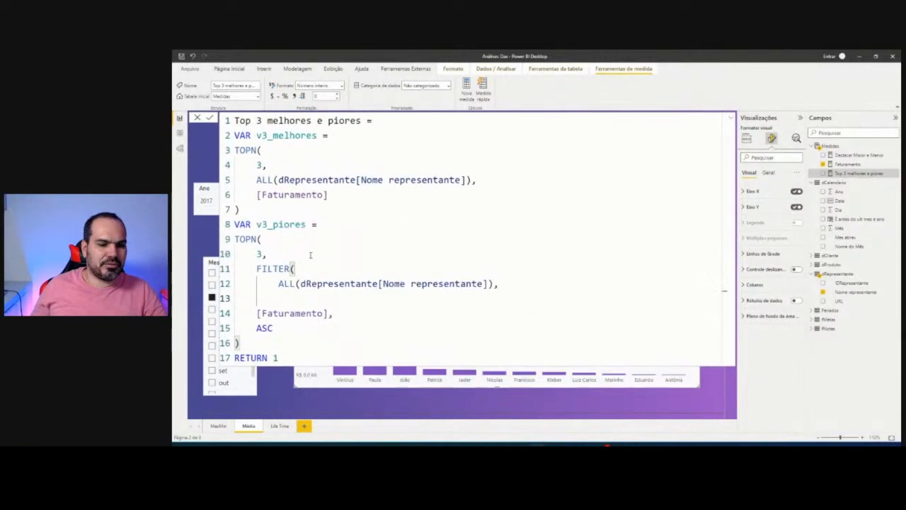
mouse_move(270, 278)
left_mouse_down()
mouse_move(455, 295)
mouse_move(503, 290)
left_mouse_up()
type("fatur")
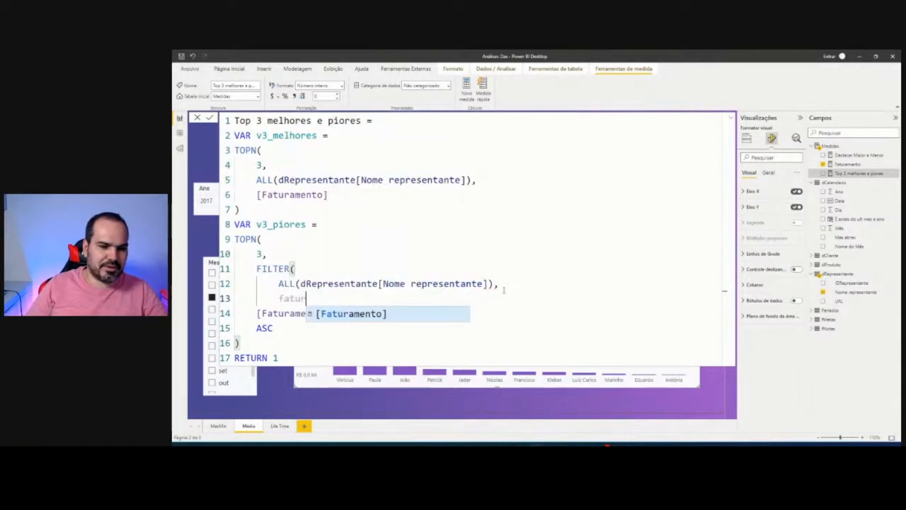
key("Tab")
type("<> BLANK()")
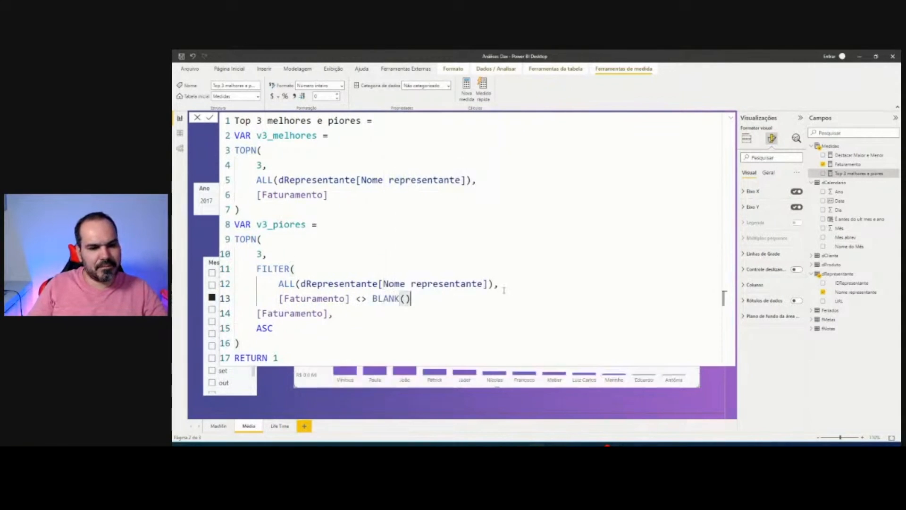
Step: Close the FILTER function on its own line in v3_piores, followed by a comma before the [Faturamento] ordering argument
key("Return")
key("Tab")
type(")")
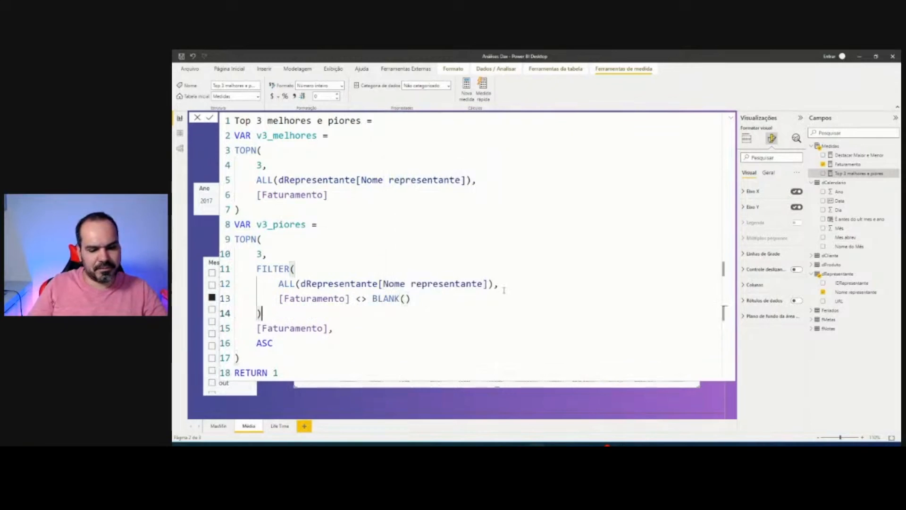
type(",")
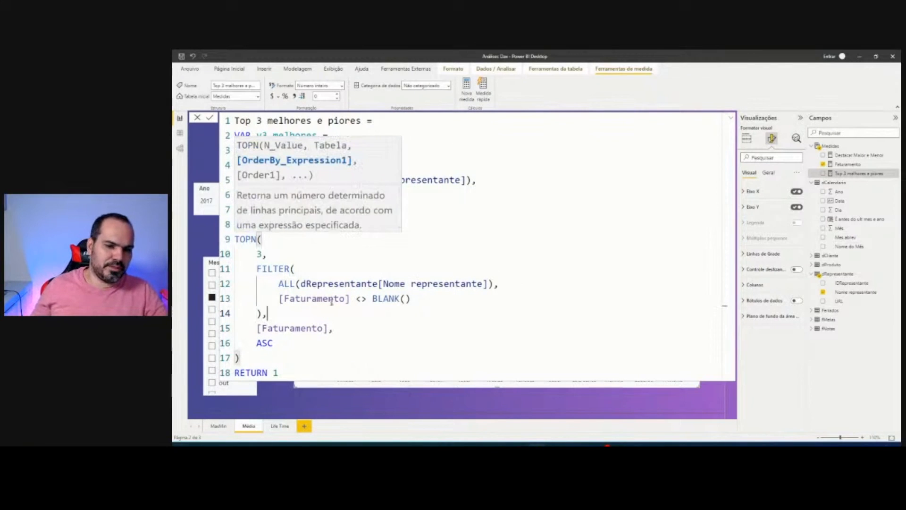
Step: Remove the <> BLANK() comparison from the v3_piores FILTER, leaving [Faturamento] alone as the condition
left_click_drag(356, 299, 424, 298)
key("BackSpace")
key("BackSpace")
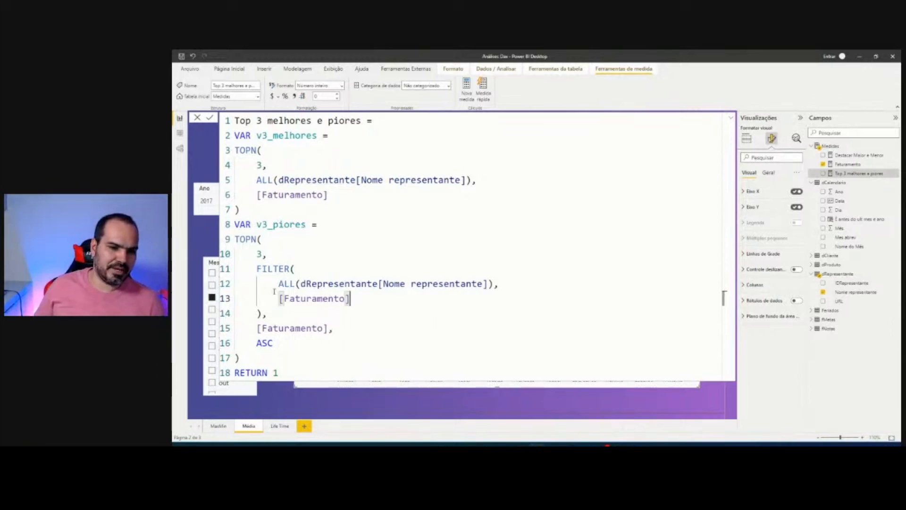
left_click_drag(279, 284, 467, 296)
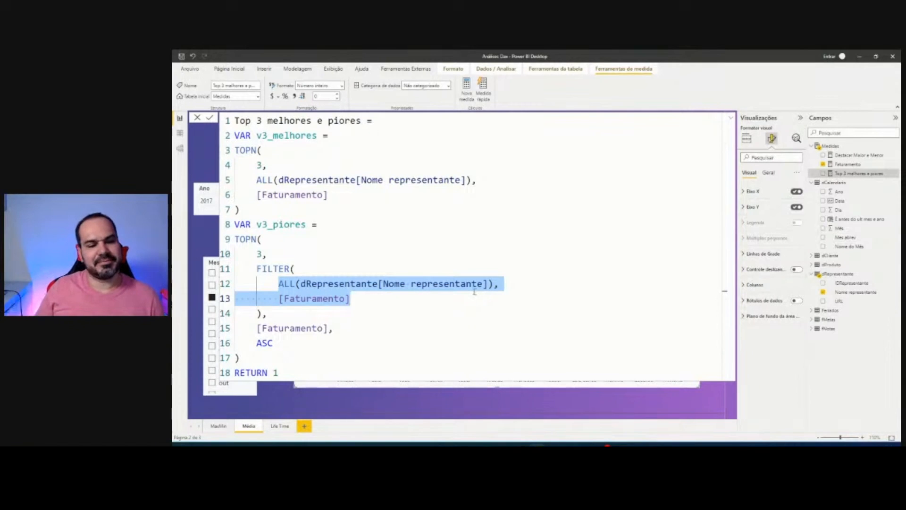
Step: Declare a new variable vRepresentate_contexto on its own line between the end of v3_piores and RETURN
left_click(277, 353)
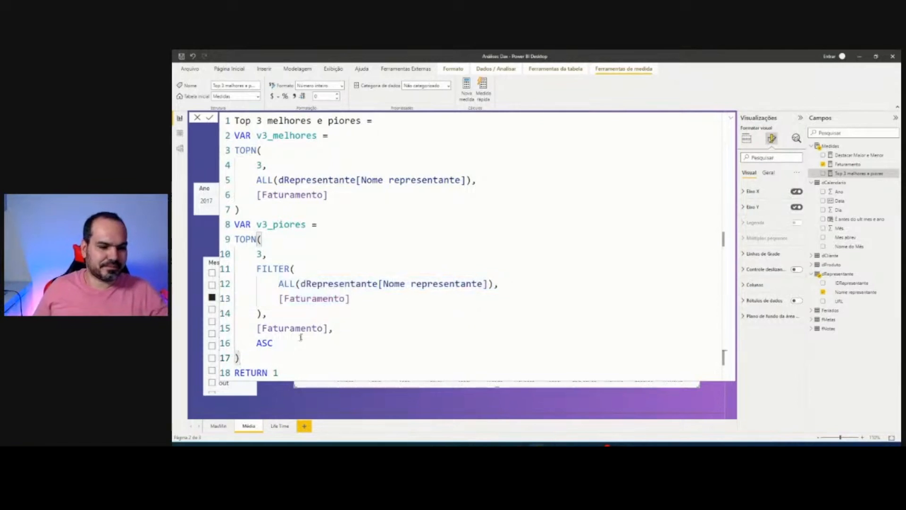
key("Return")
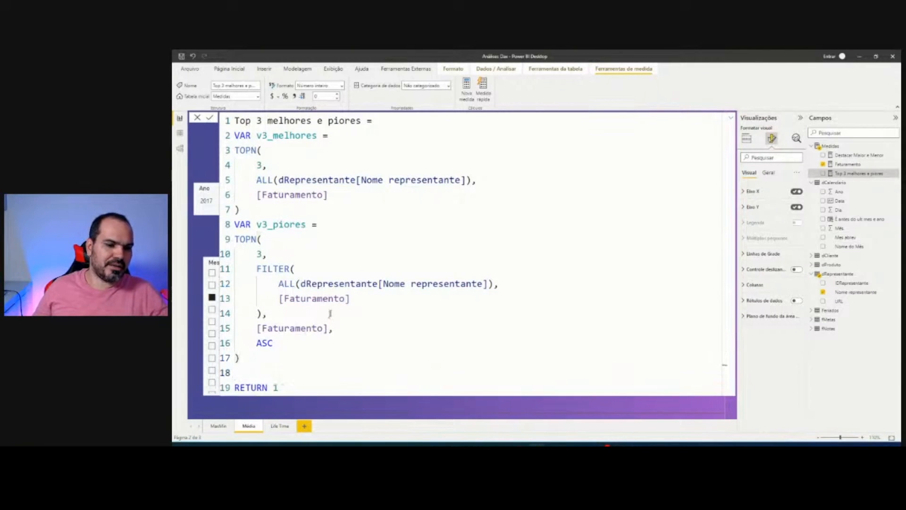
scroll(331, 313, "down", 4)
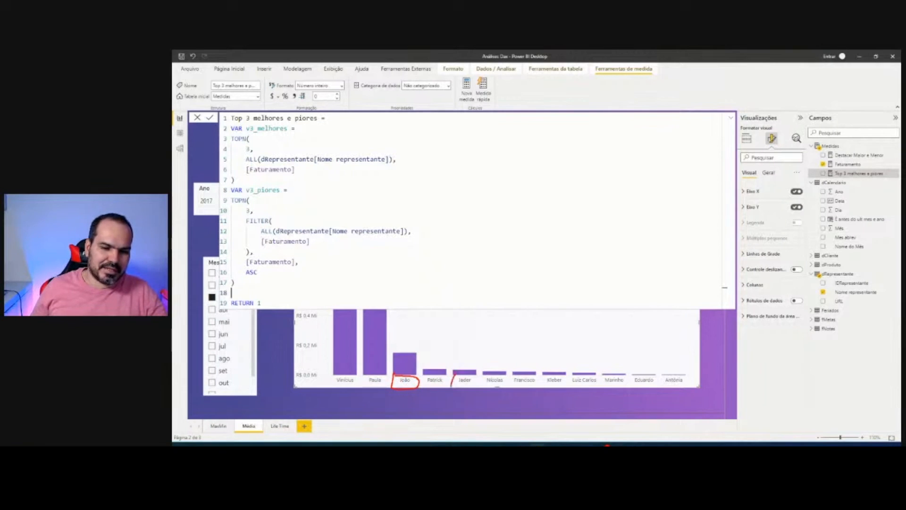
left_click_drag(473, 384, 456, 376)
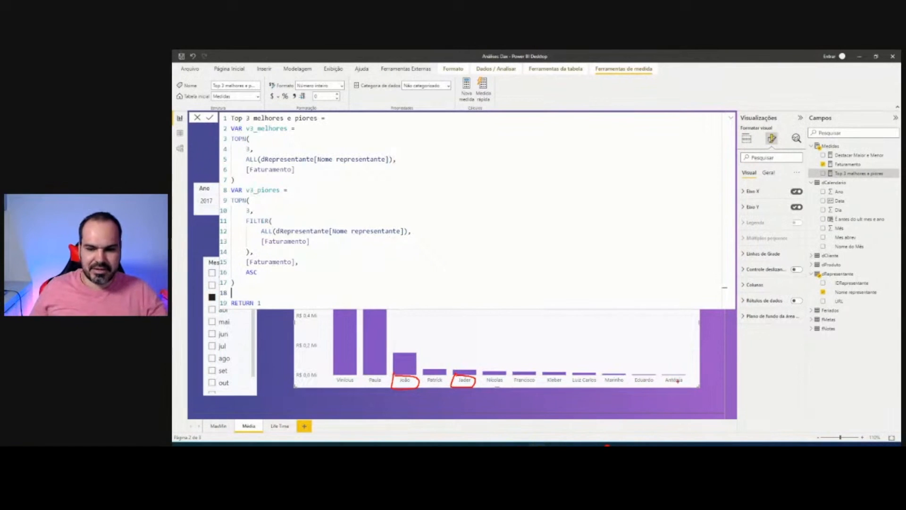
mouse_move(638, 368)
left_mouse_down()
mouse_move(646, 388)
mouse_move(623, 365)
mouse_move(640, 360)
left_mouse_up()
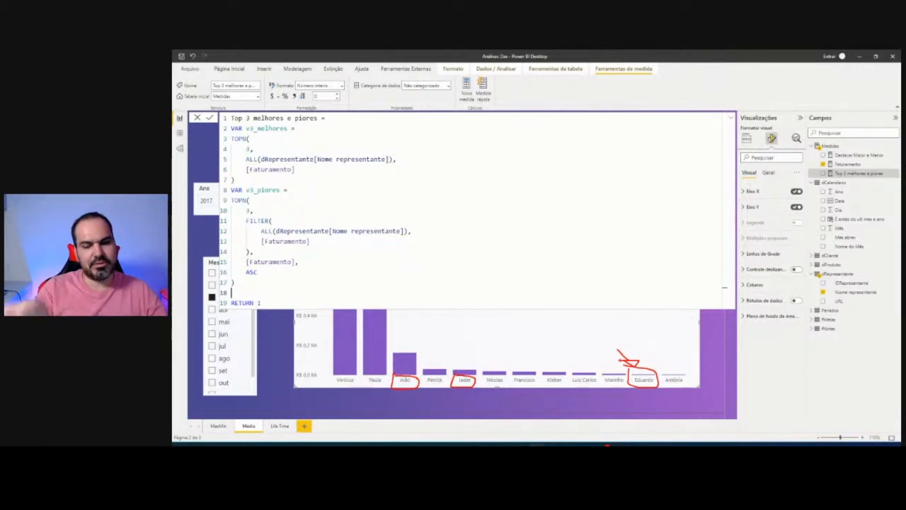
key("Escape")
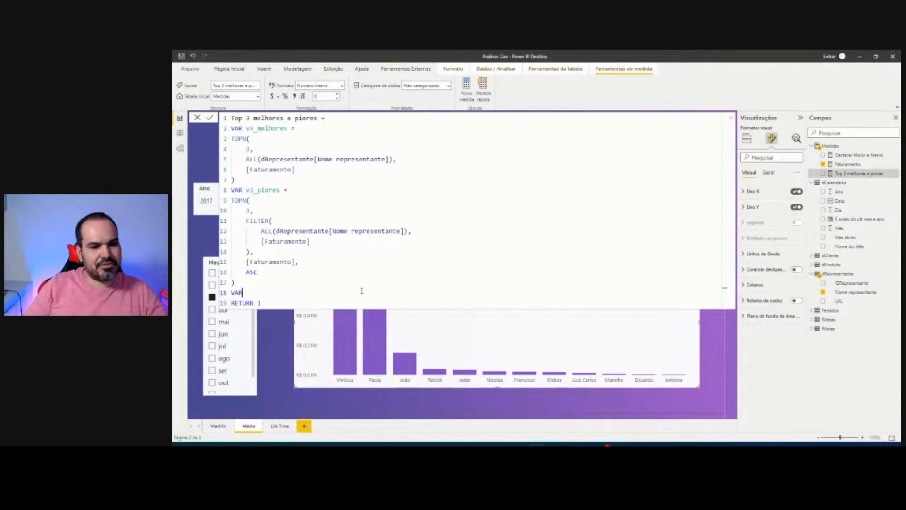
type("pres")
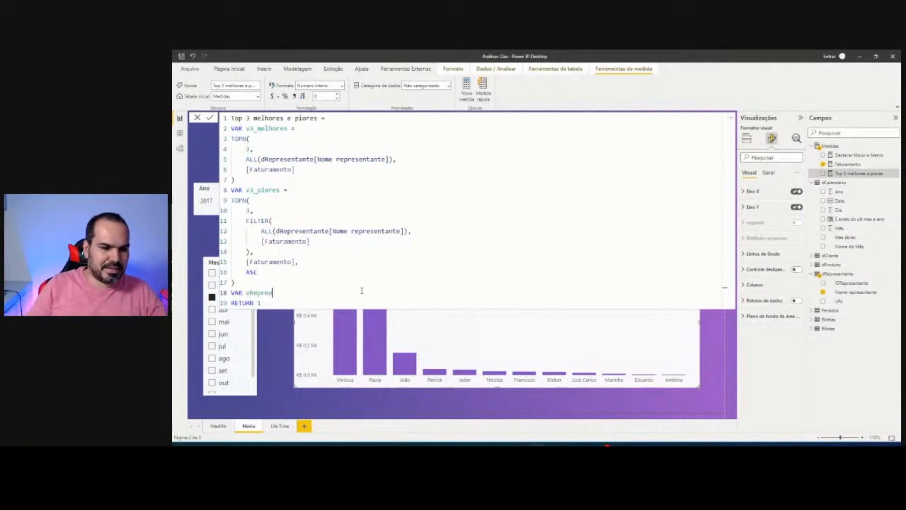
type("entate_contexto = ")
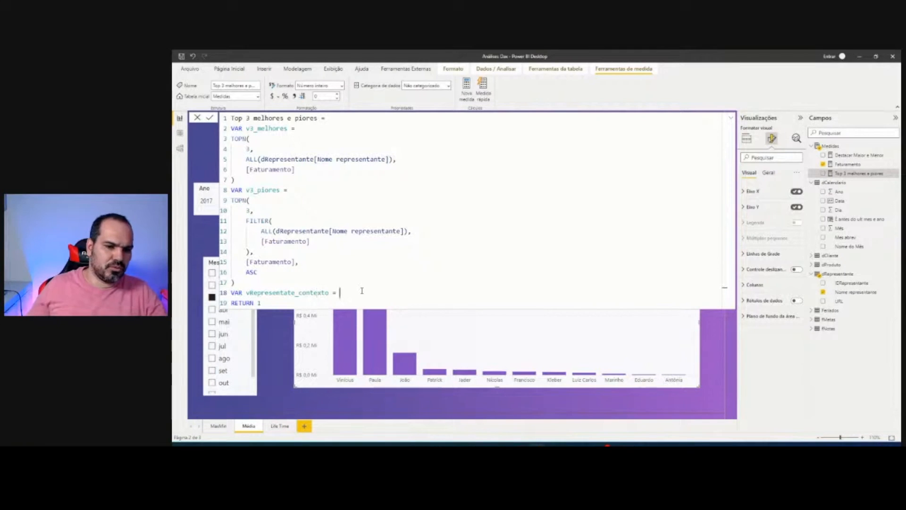
Step: Define vRepresentate_contexto as SELECTEDVALUE(dRepresentante[Nome representante])
type("selec")
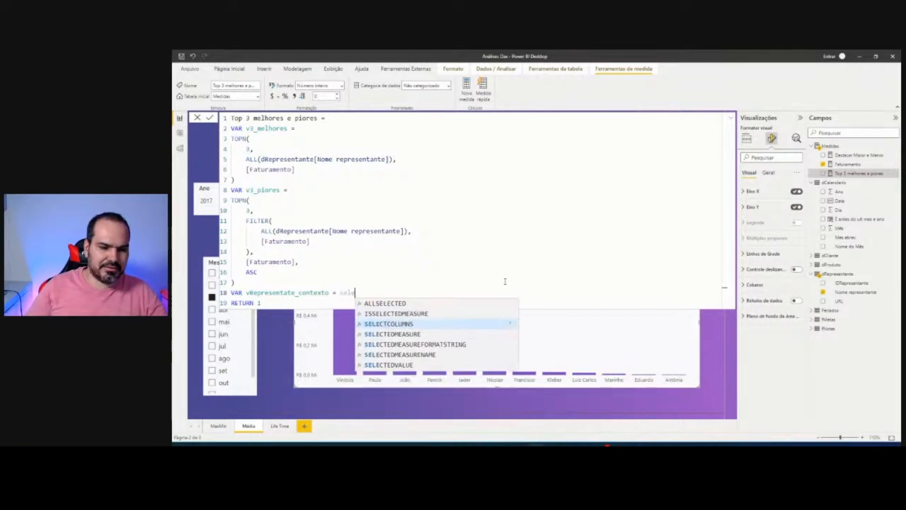
key("Down")
key("Down")
key("Down")
key("Down")
key("Tab")
type("drep")
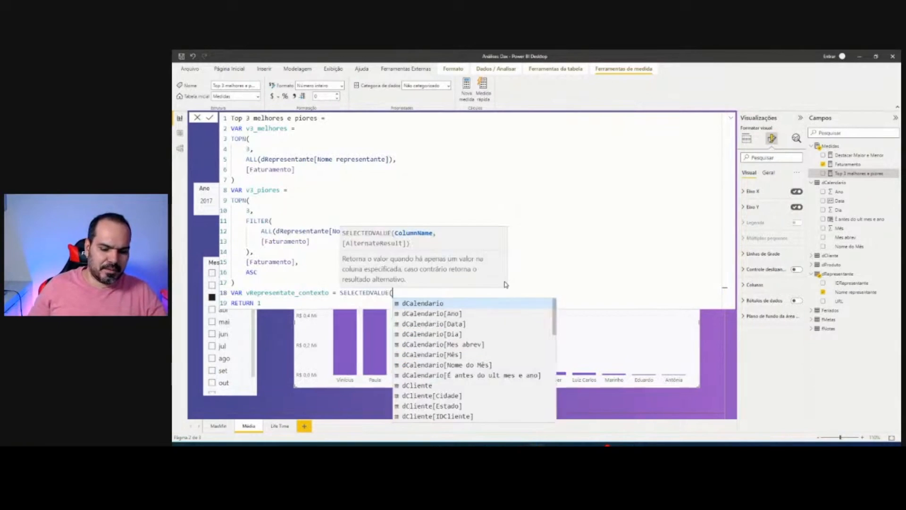
key("Down")
key("Tab")
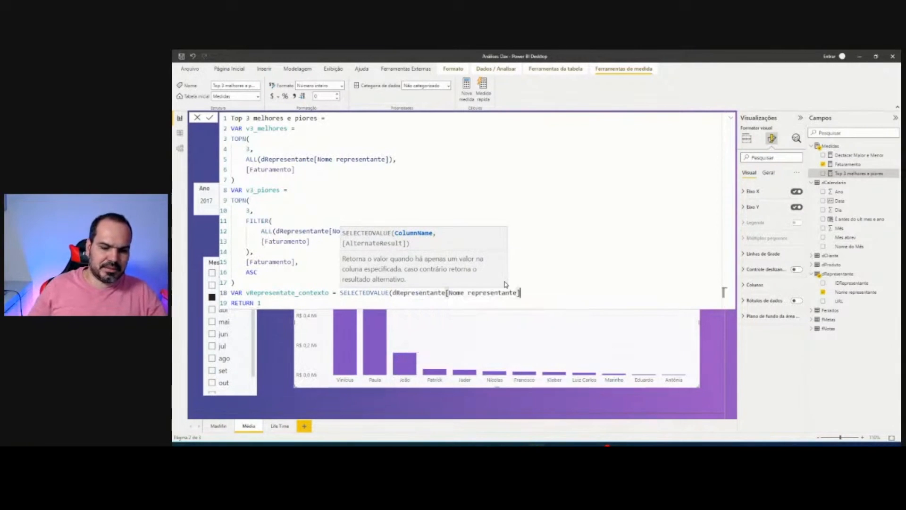
type(")")
scroll(501, 283, "up", 3)
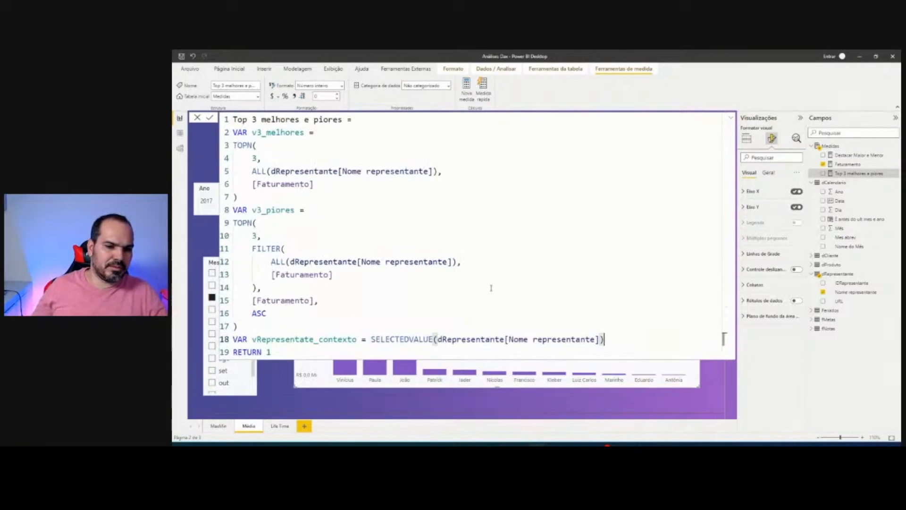
left_click_drag(645, 359, 391, 360)
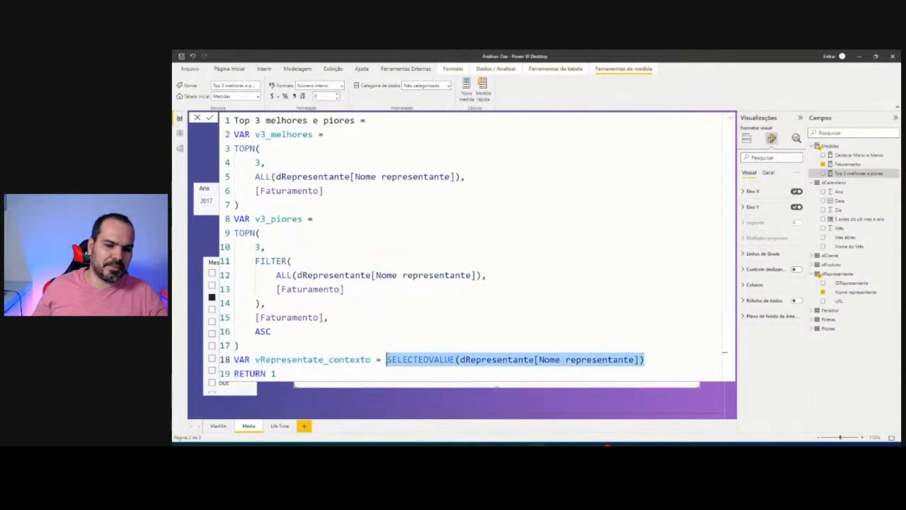
left_click(656, 355)
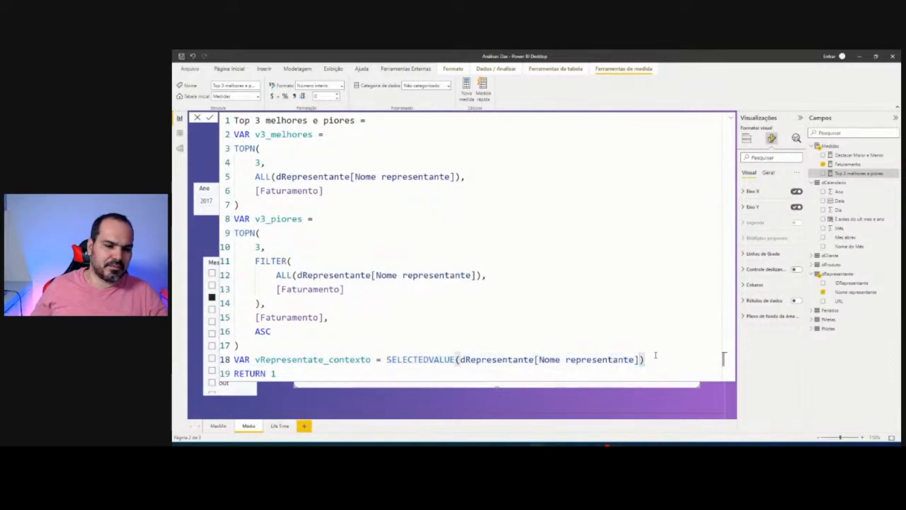
Step: Declare another variable named vResultado on the line below vRepresentate_contexto
key("Return")
type("VAR vres")
key("BackSpace")
key("BackSpace")
key("BackSpace")
type("Resultado =")
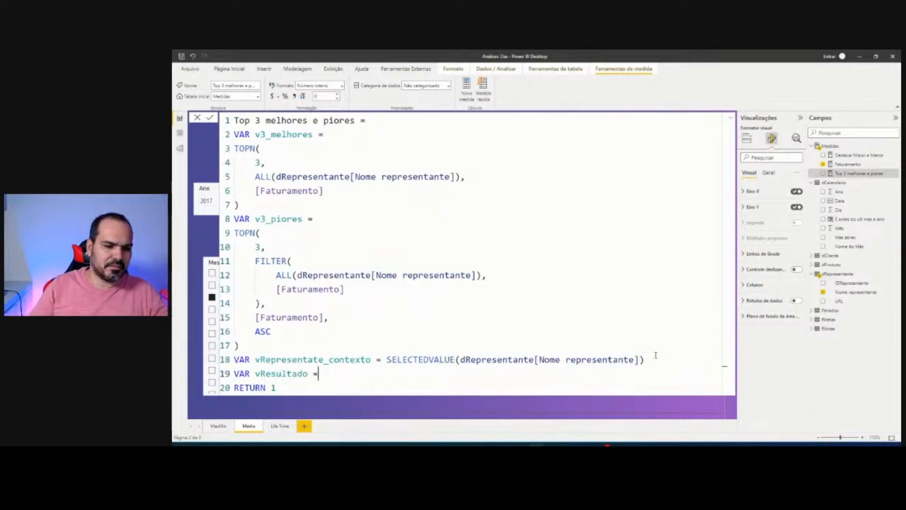
Step: Start the vResultado expression with a SWITCH function that has TRUE() as its first argument
key("Return")
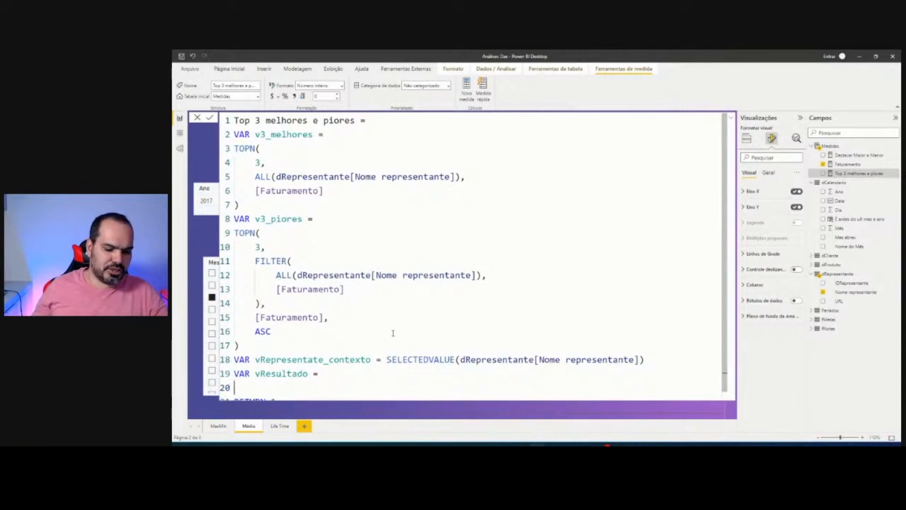
type("sw")
key("Tab")
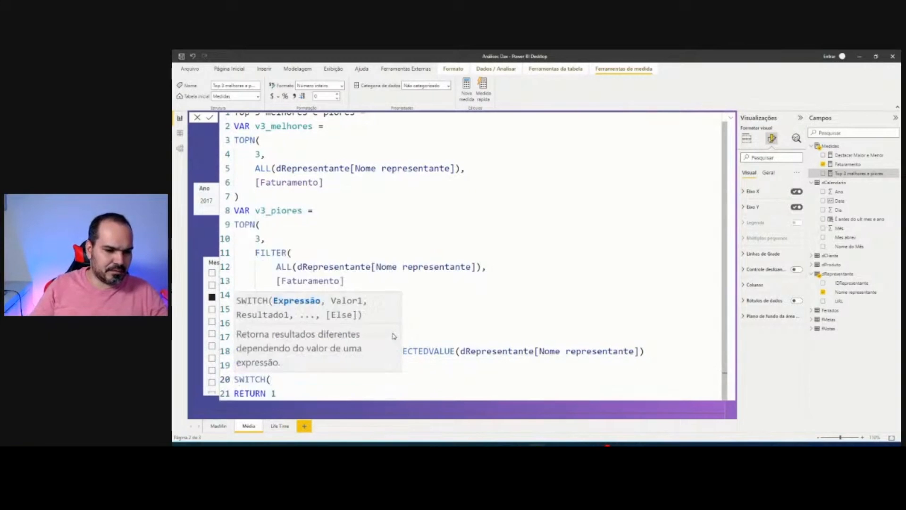
key("Return")
type("tru")
key("Tab")
type("),")
key("Return")
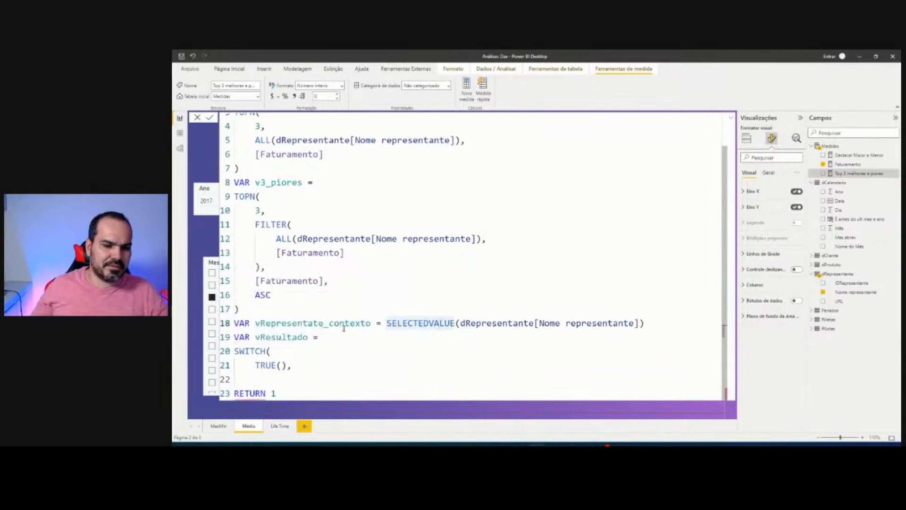
Step: Add the SWITCH condition vRepresentate_contexto IN v3_melhores with the result "blue"
double_click(342, 325)
key("ctrl+c")
left_click(428, 378)
key("ctrl+v")
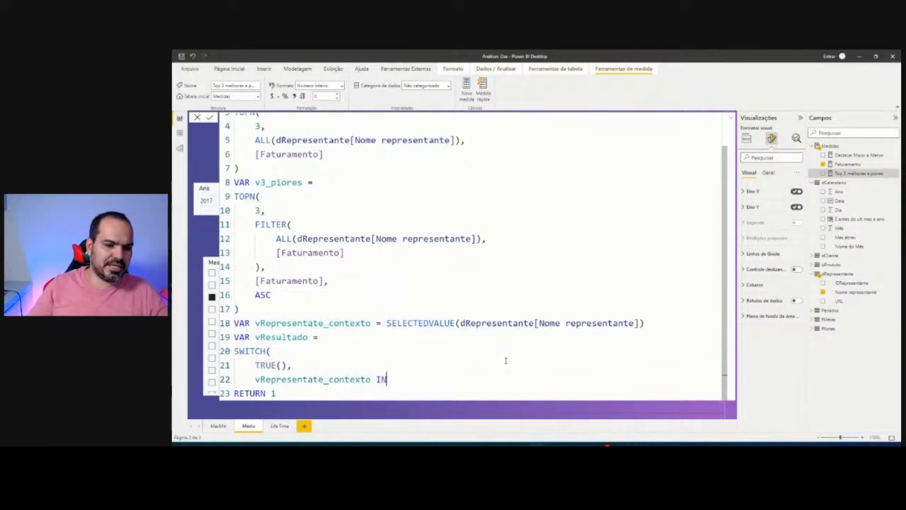
scroll(383, 281, "up", 1)
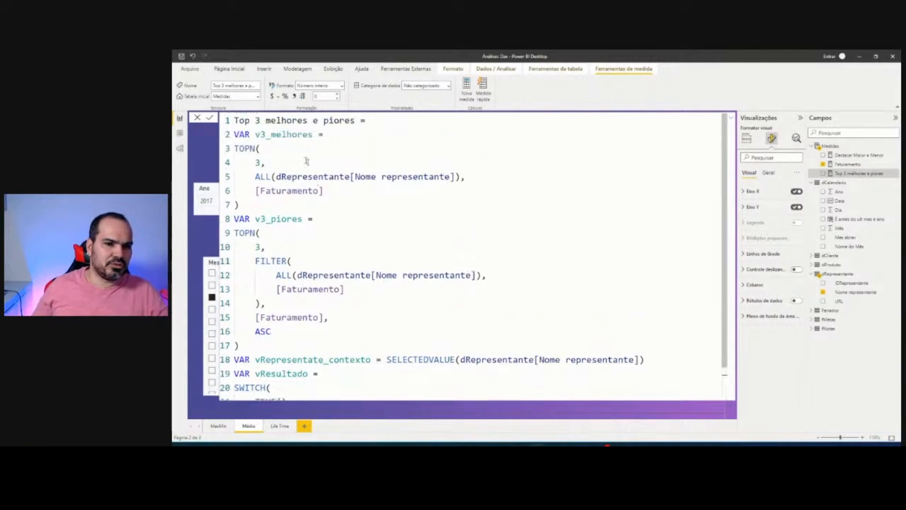
double_click(292, 135)
scroll(379, 305, "down", 1)
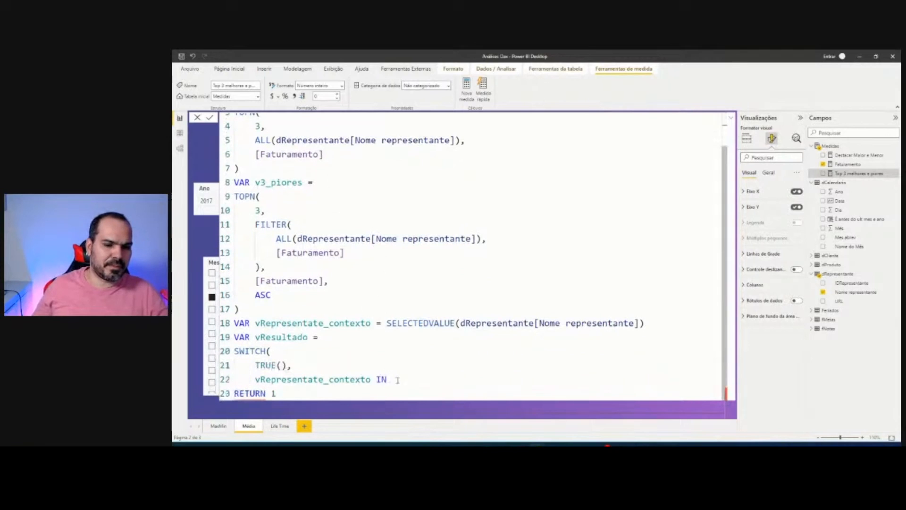
key("ctrl+v")
type(", \"blue\",")
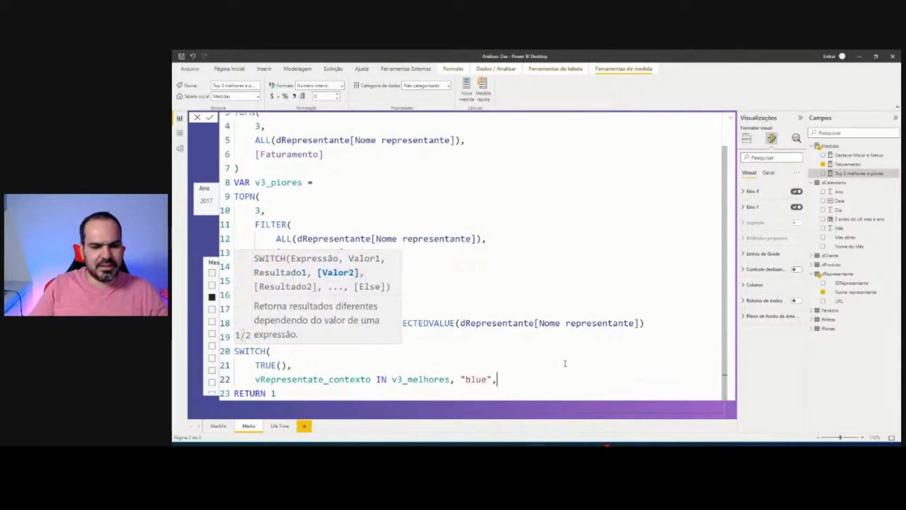
Step: Begin a second SWITCH condition on a new line with vRepresentate_contexto IN
key("shift+Return")
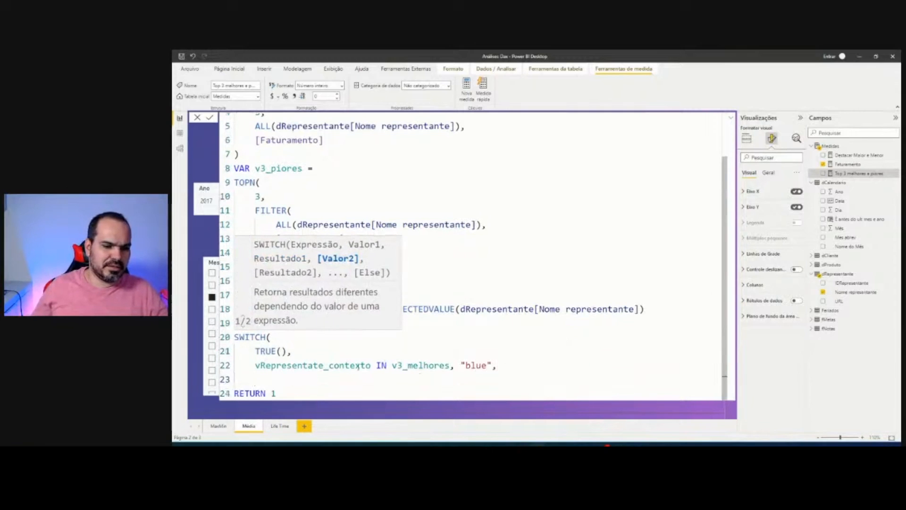
double_click(368, 368)
key("ctrl+c")
key("Down")
key("ctrl+v")
type("IN")
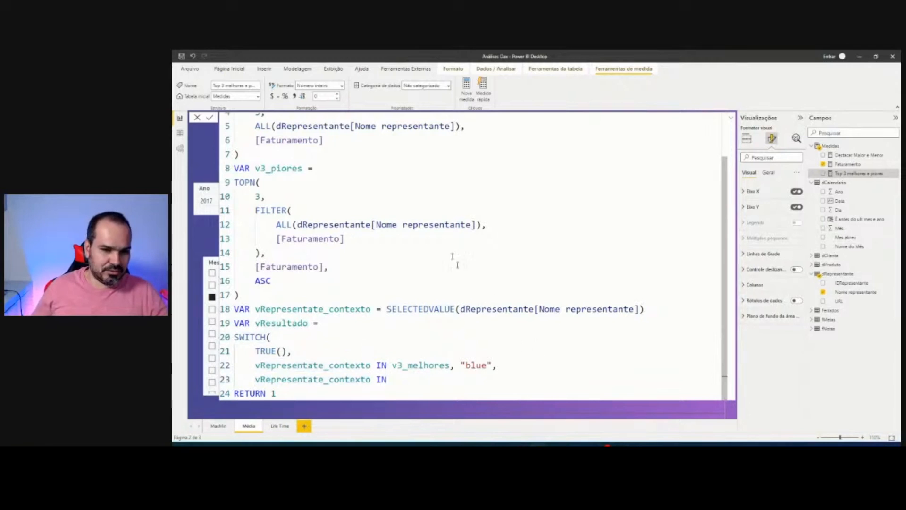
Step: Complete the second condition with v3_piores, give it the result "red" and close the SWITCH function
double_click(302, 168)
key("ctrl+c")
left_click(402, 376)
key("ctrl+v")
type(",")
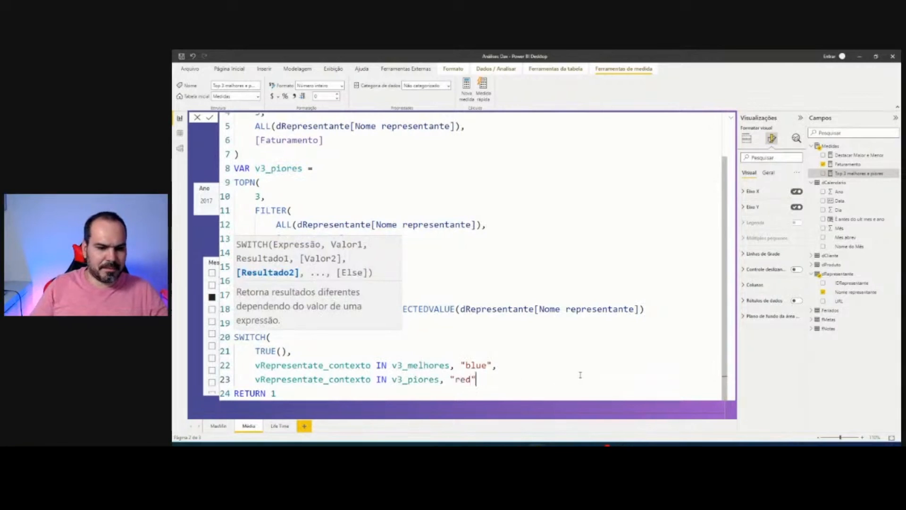
key("Return")
type(")")
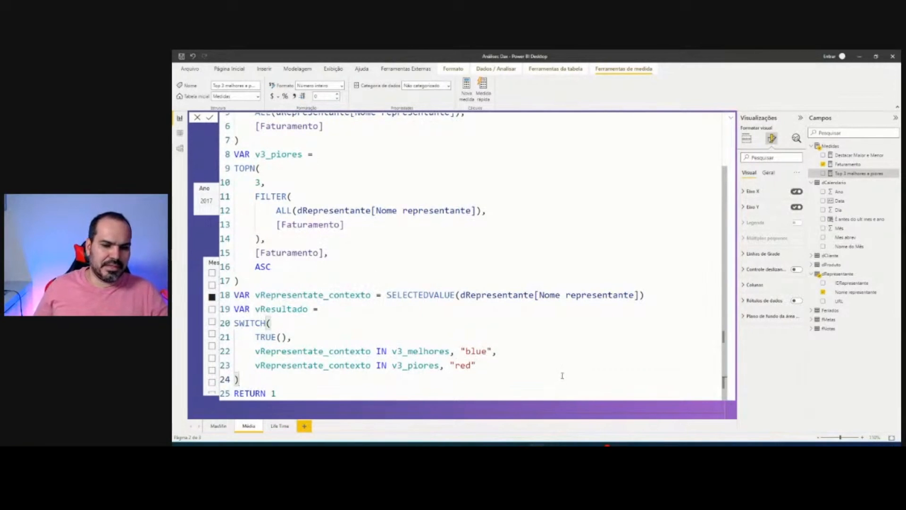
Step: Try the SELECTEDVALUE expression in place of vRepresentate_contexto in the v3_melhores condition, and restore the variable
double_click(302, 352)
left_click_drag(386, 295, 632, 301)
key("ctrl+c")
double_click(302, 352)
key("ctrl+v")
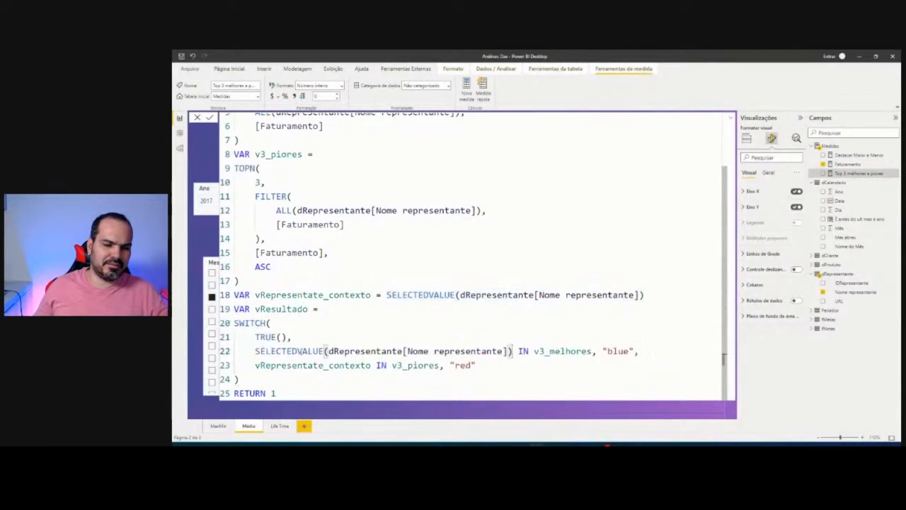
double_click(305, 296)
left_click_drag(513, 352, 255, 351)
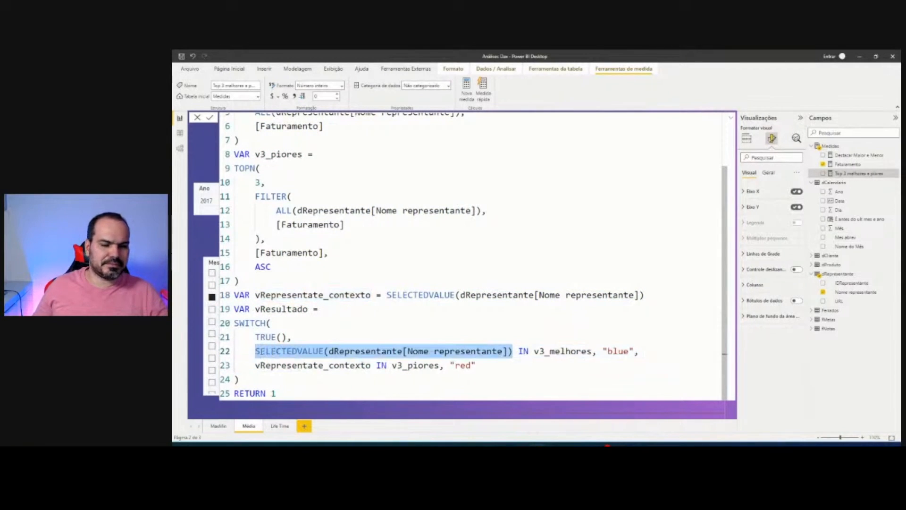
key("ctrl+v")
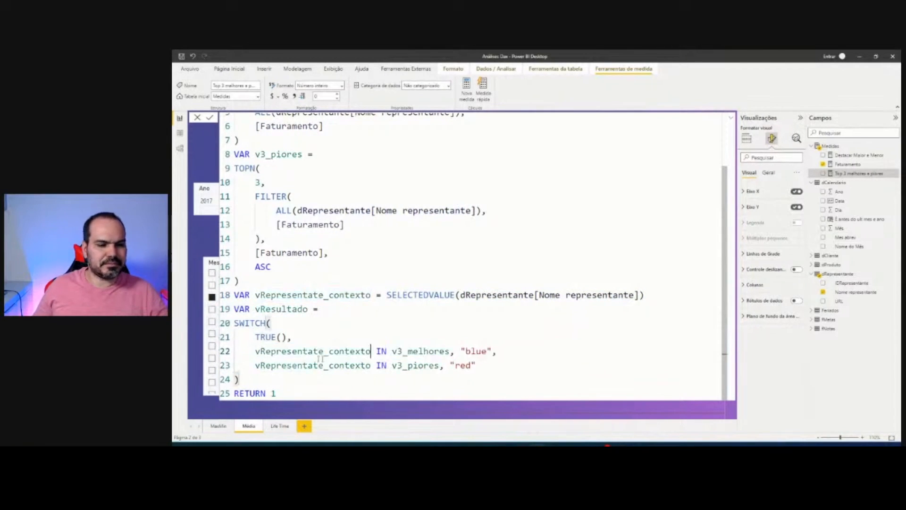
Step: Replace the measure's RETURN value with vResultado on its own line and commit the formula
double_click(277, 311)
left_click(280, 394)
key("BackSpace")
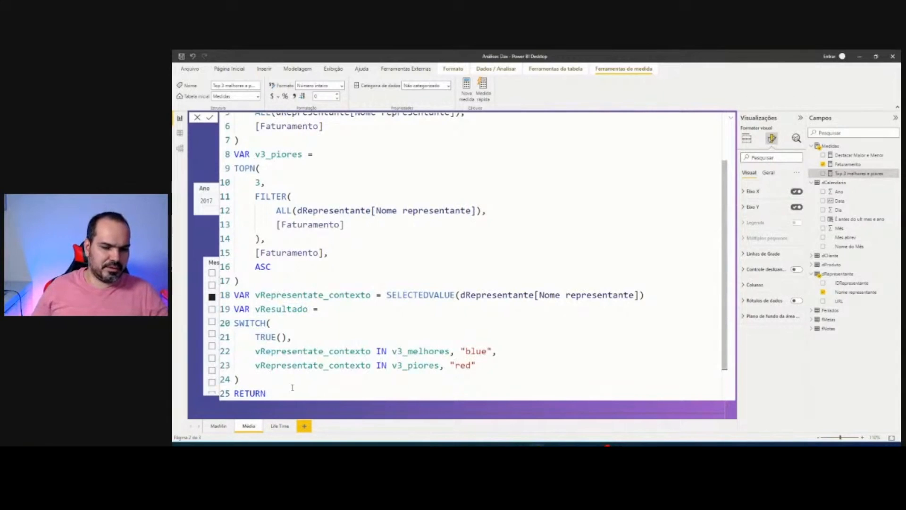
key("shift+Return")
key("ctrl+v")
left_click(270, 353)
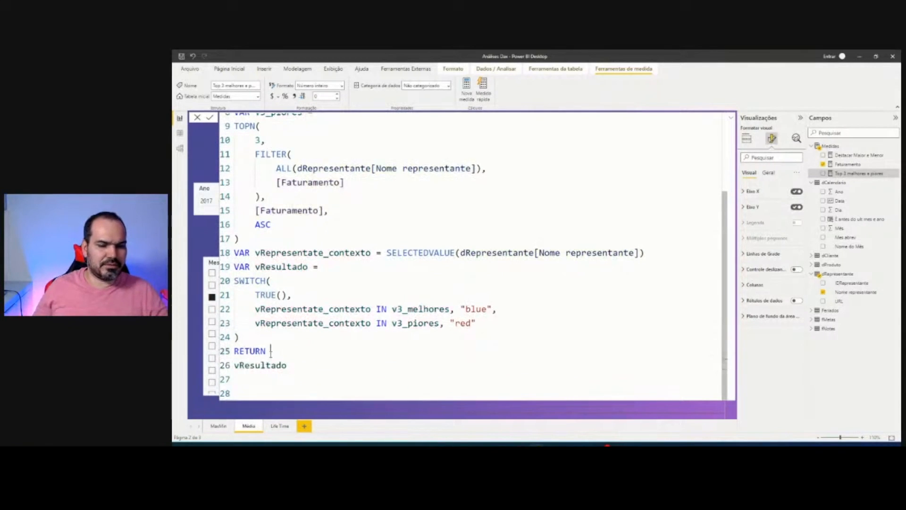
key("Return")
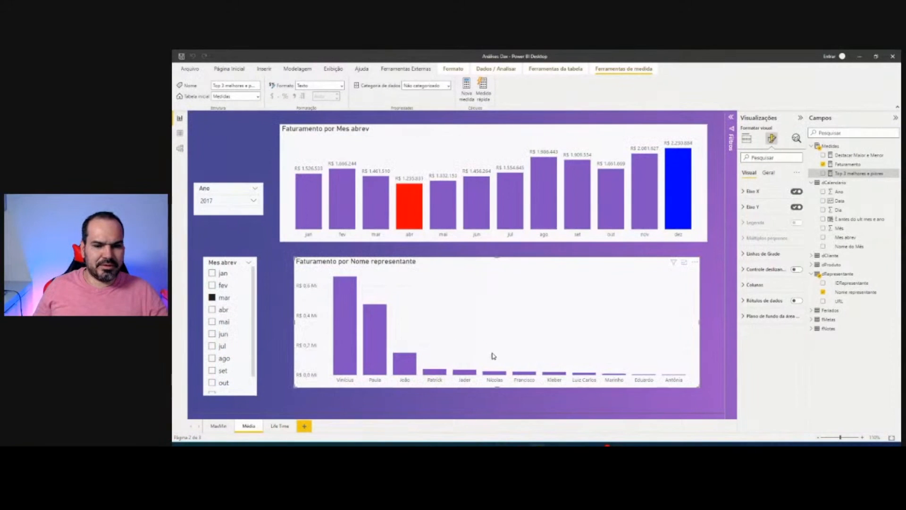
Step: Shorten the Faturamento por Nome representante chart, move it up and place a copy of it below
left_click_drag(506, 390, 496, 228)
key("ctrl+c")
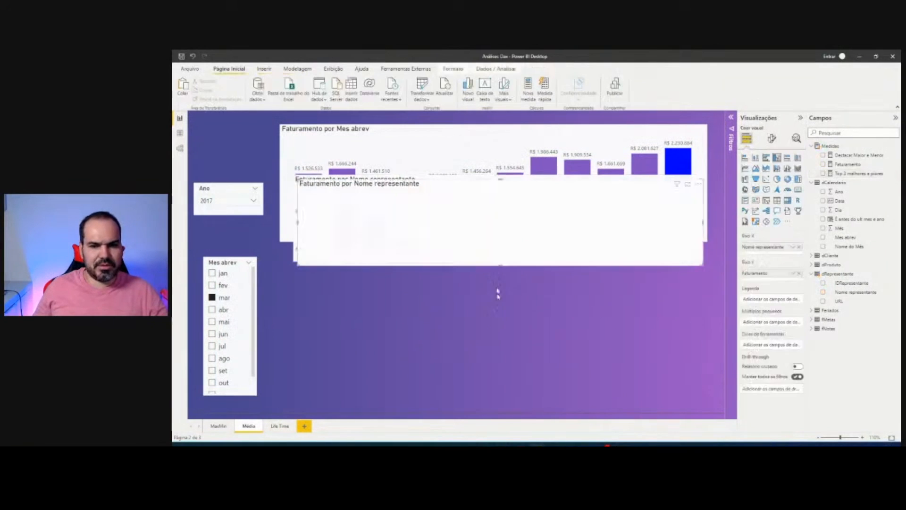
key("ctrl+v")
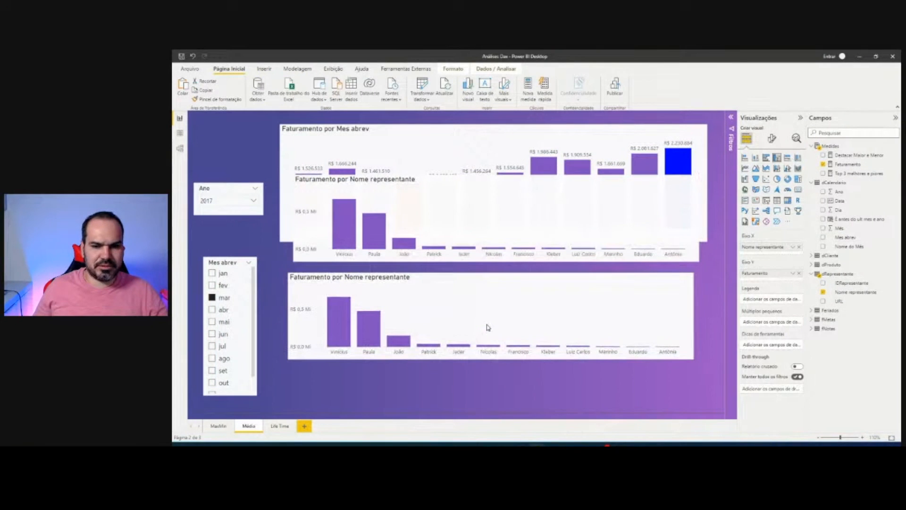
Step: Convert the copied chart into a narrower, taller table and add the Top 3 melhores e piores measure as a column
left_click(777, 201)
left_click_drag(592, 339, 609, 335)
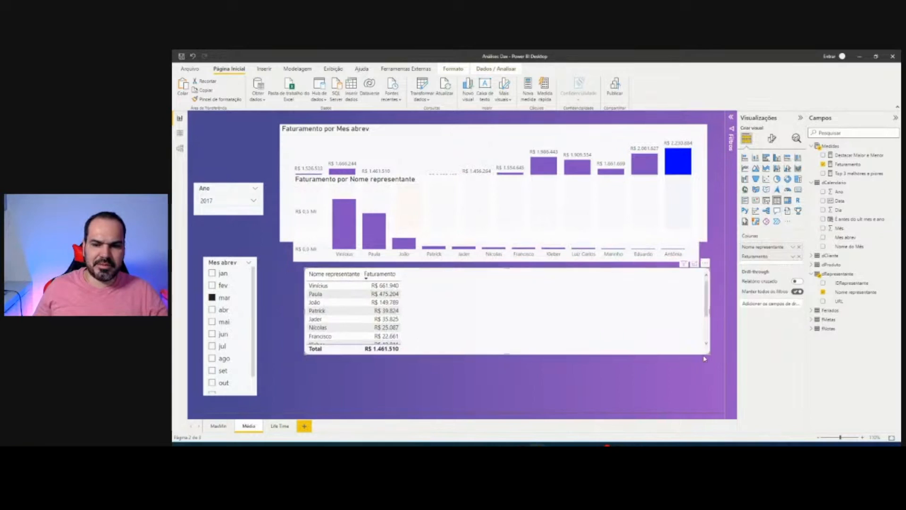
left_click_drag(706, 351, 505, 420)
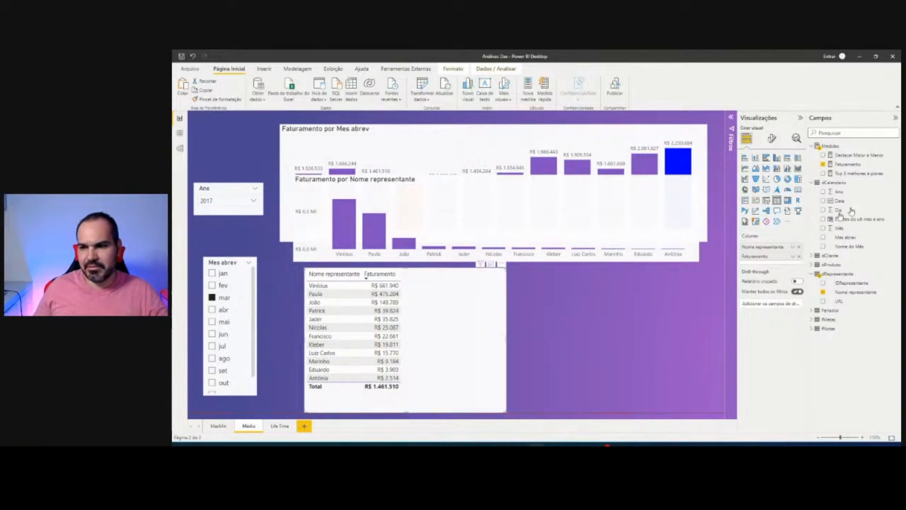
left_click_drag(857, 174, 440, 351)
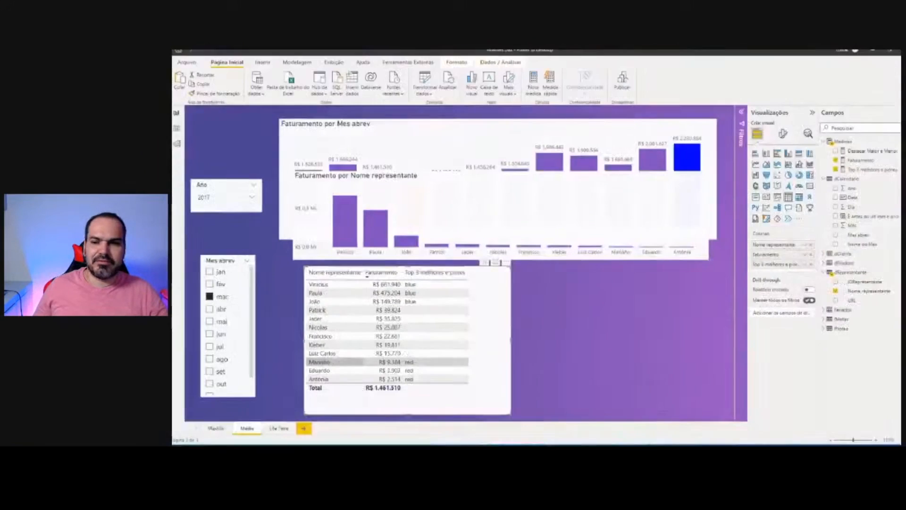
Step: Open the Top 3 melhores e piores formula and comment out the FILTER( and inner [Faturamento] lines in v3_piores
left_click(859, 173)
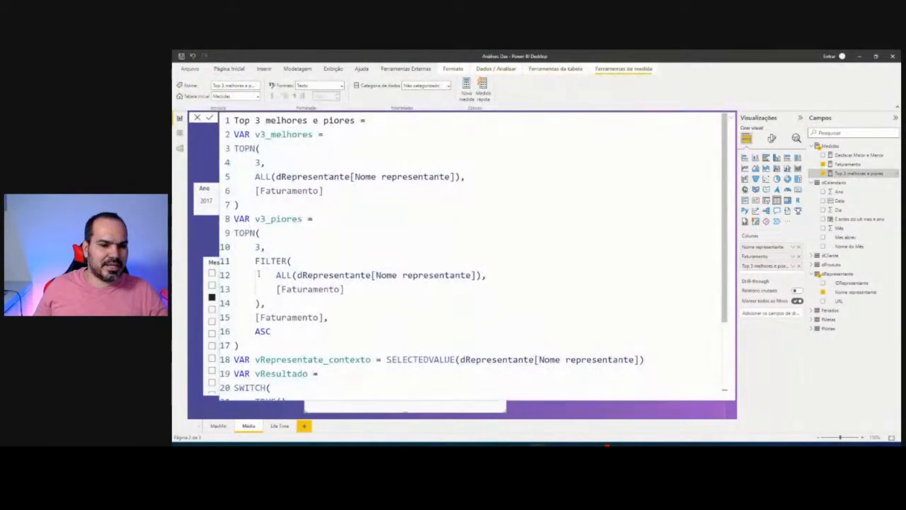
left_click(255, 262)
type("//")
key("Down")
key("Down")
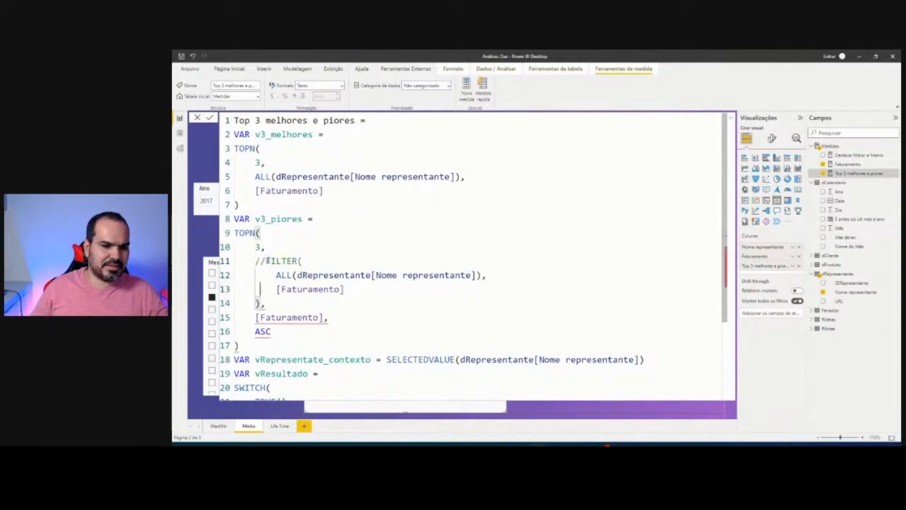
type("//")
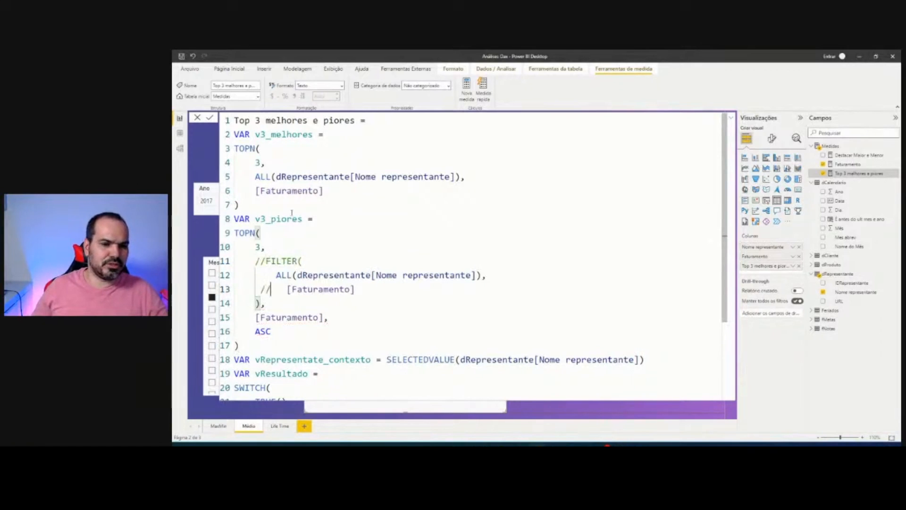
Step: Comment out the FILTER's closing parenthesis line in v3_piores and commit the measure
left_click_drag(256, 177, 460, 176)
left_click_drag(273, 275, 472, 275)
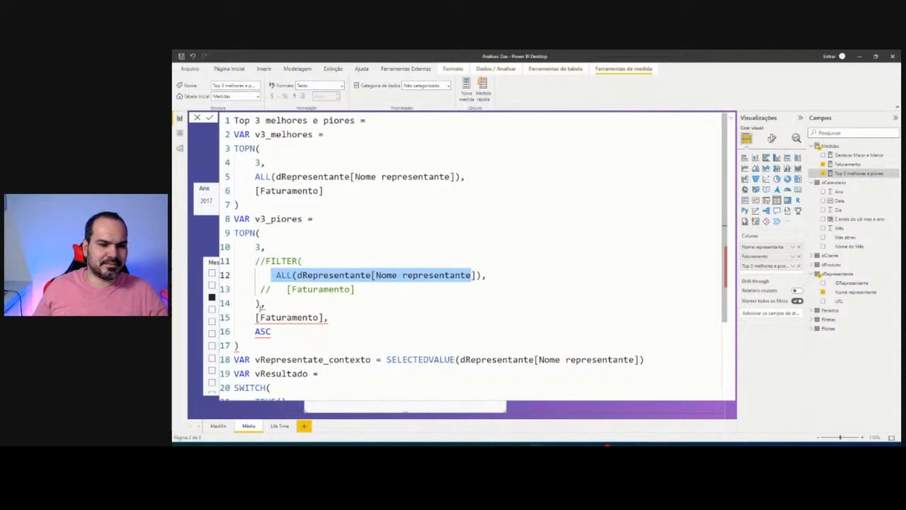
left_click(256, 303)
type("//")
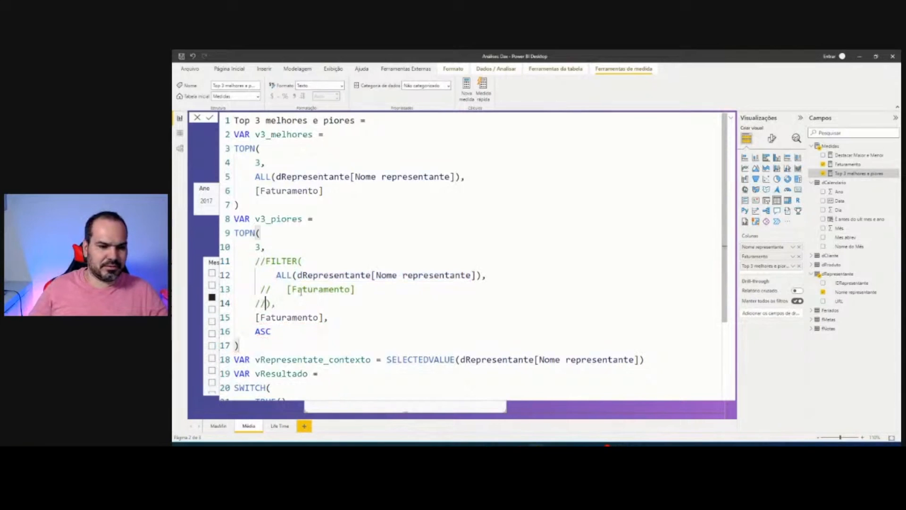
type("/")
scroll(331, 278, "down", 2)
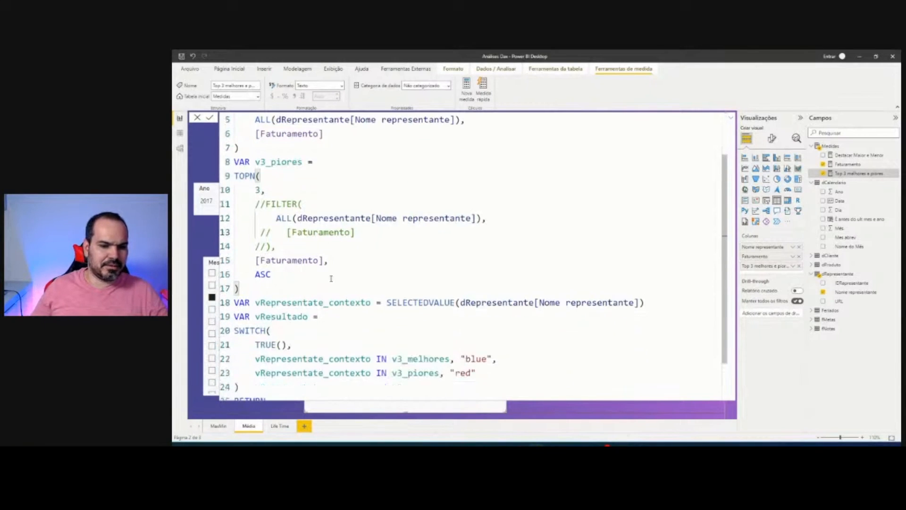
scroll(331, 278, "up", 2)
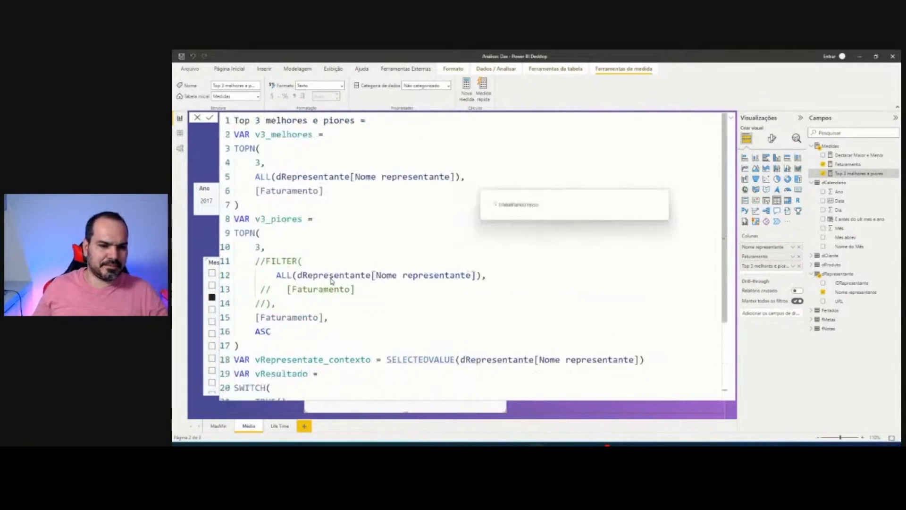
left_click(332, 278)
key("Return")
Step: Examine the Top 3 melhores e piores column in the table for representatives with and without Faturamento
scroll(471, 318, "down", 2)
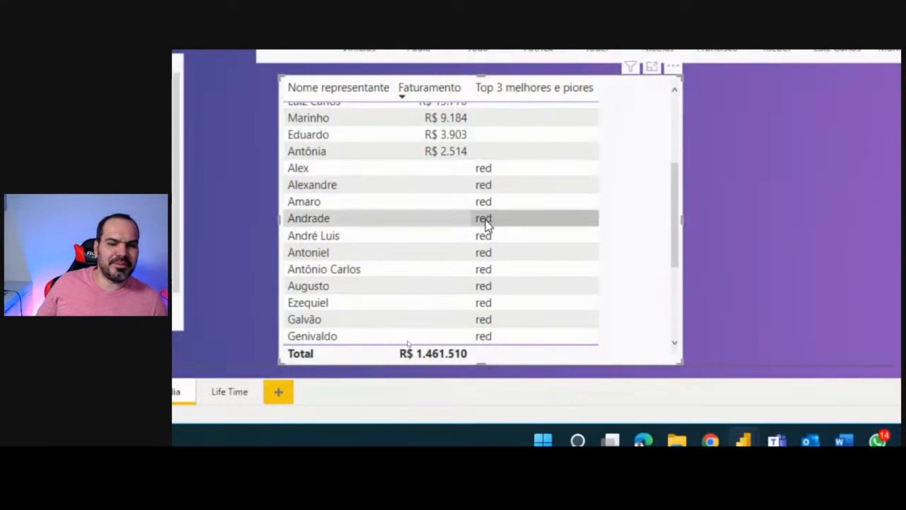
scroll(489, 276, "down", 3)
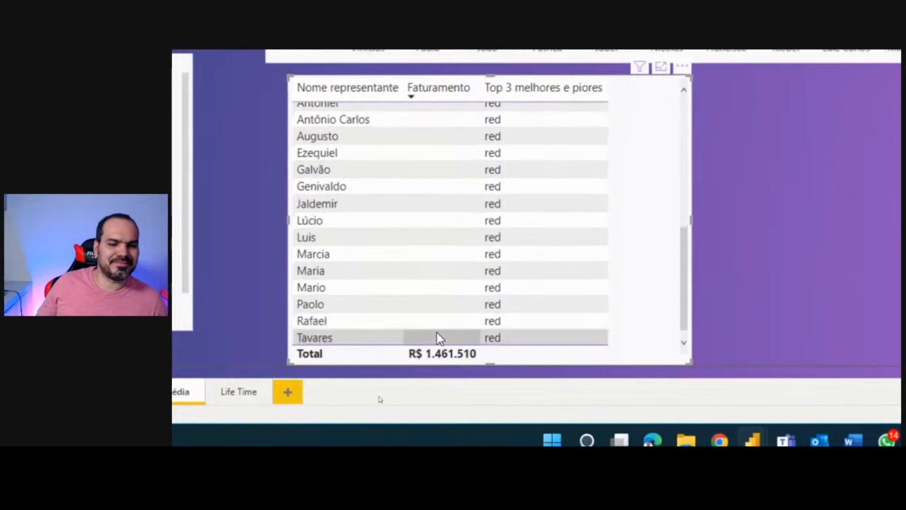
scroll(437, 336, "up", 4)
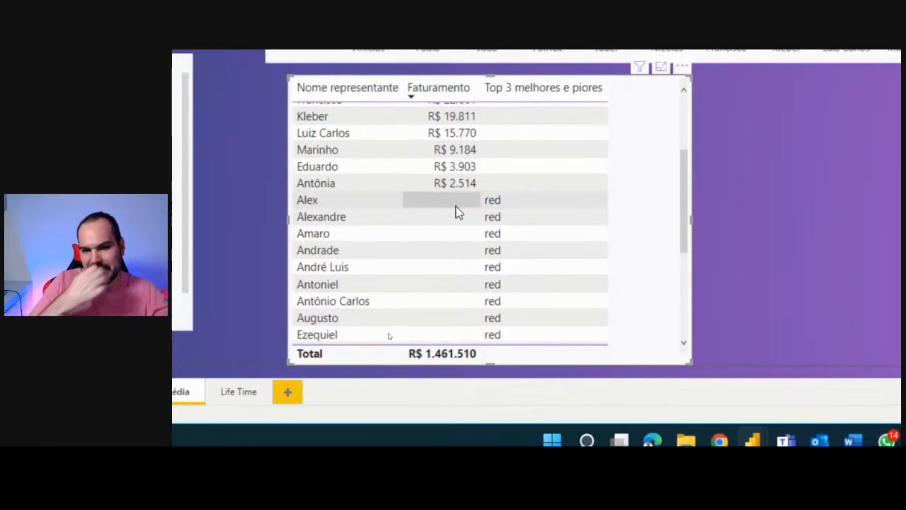
mouse_move(294, 190)
left_mouse_down()
mouse_move(427, 261)
mouse_move(492, 345)
left_mouse_up()
left_click_drag(369, 239, 414, 286)
left_click_drag(415, 250, 343, 278)
key("Escape")
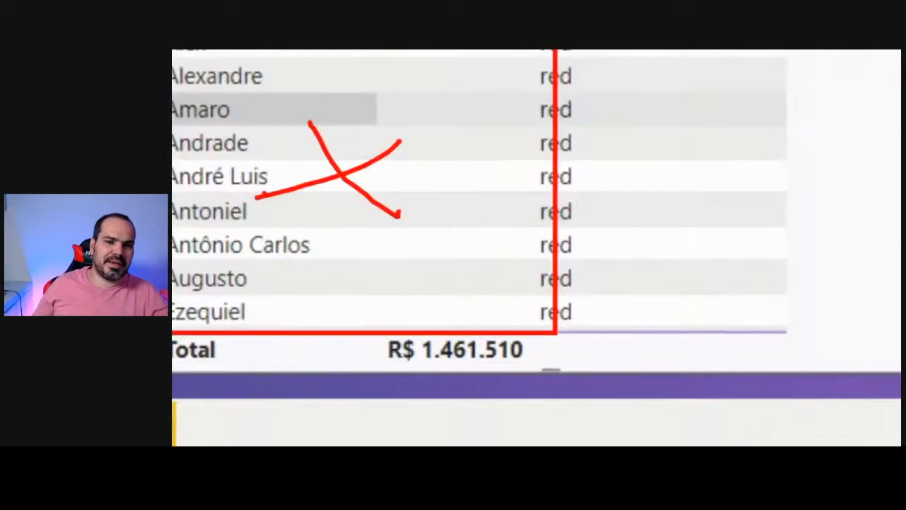
mouse_move(293, 142)
left_mouse_down()
mouse_move(431, 191)
mouse_move(483, 193)
left_mouse_up()
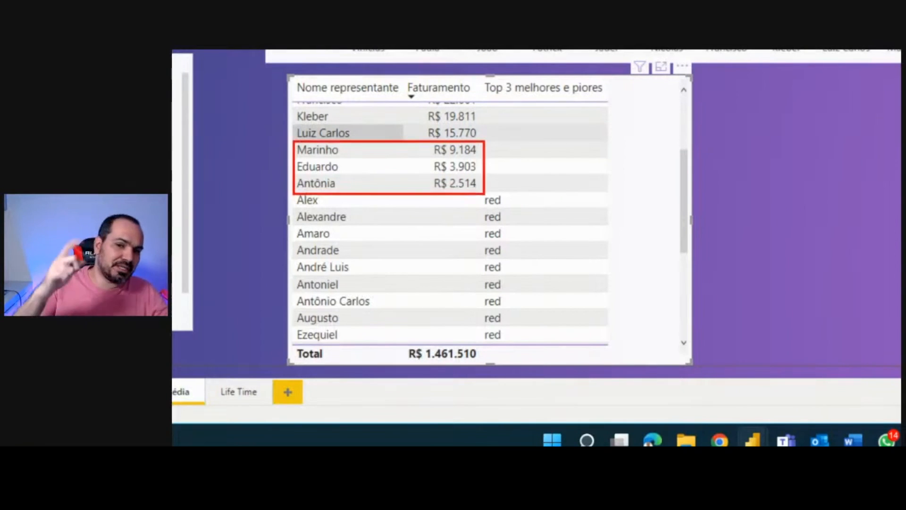
key("Escape")
key("Escape")
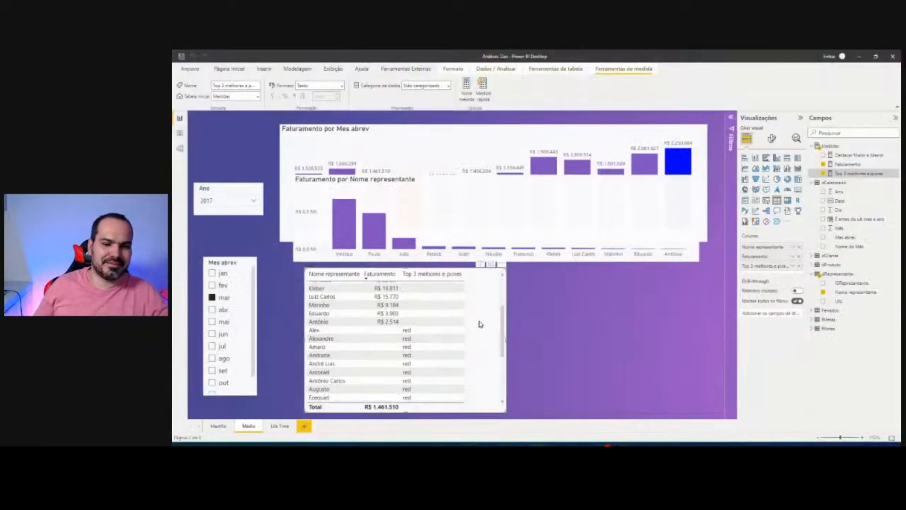
Step: Reopen the Top 3 melhores e piores formula and uncomment the FILTER( and inner [Faturamento] lines in v3_piores
left_click(844, 174)
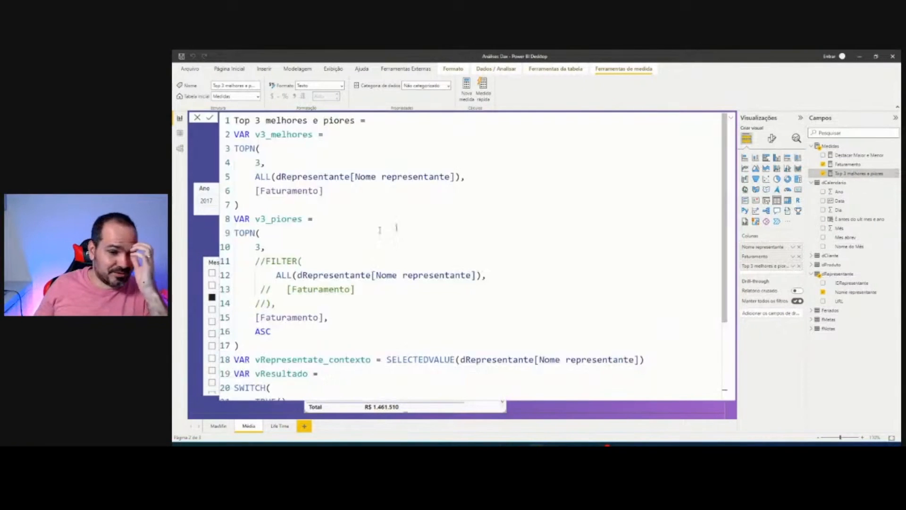
left_click(266, 261)
key("BackSpace")
key("BackSpace")
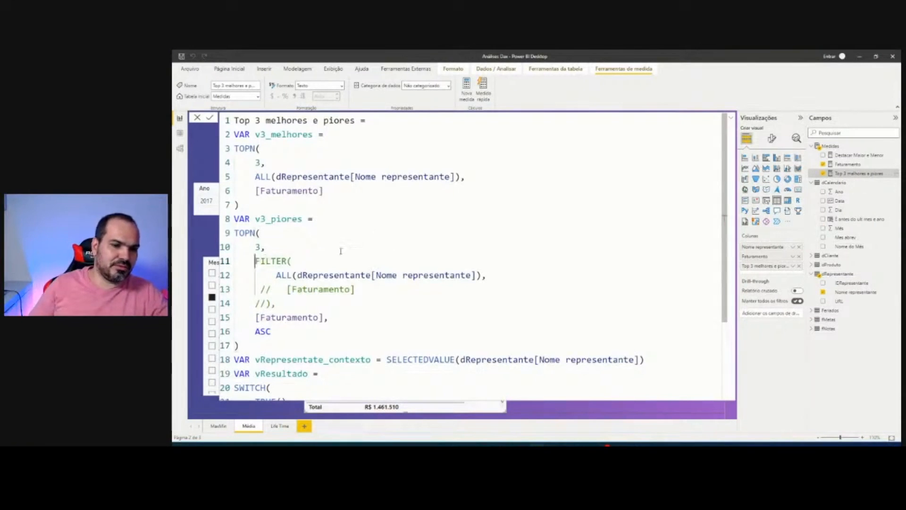
key("Down")
key("Down")
key("Delete")
key("Delete")
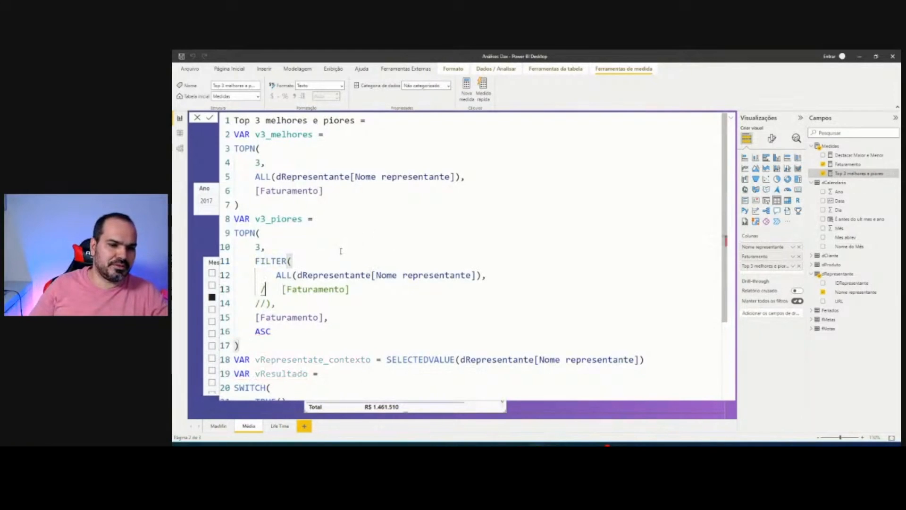
Step: Uncomment the FILTER's closing parenthesis line in v3_piores and commit the measure
key("Down")
key("Delete")
key("Delete")
key("Down")
key("Return")
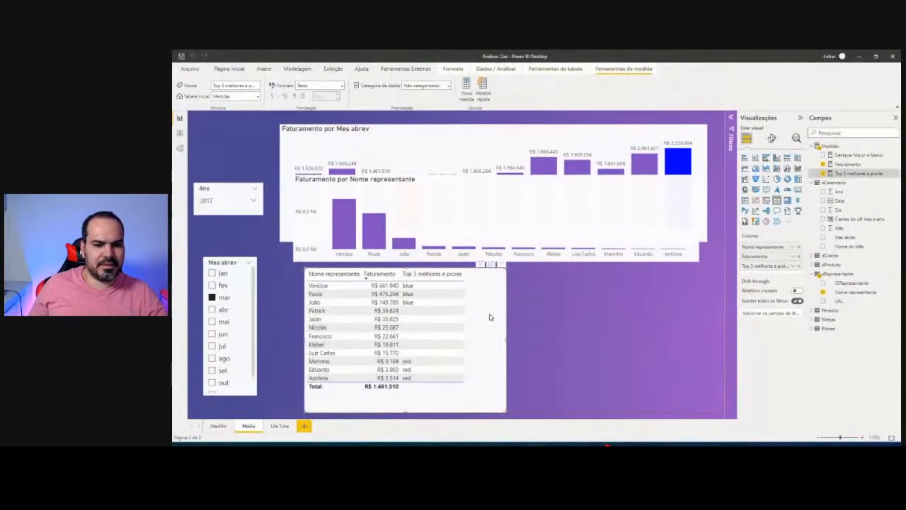
Step: Delete the representatives table and move the Faturamento por Nome representante chart back below the monthly chart
key("Delete")
left_click_drag(498, 213, 496, 321)
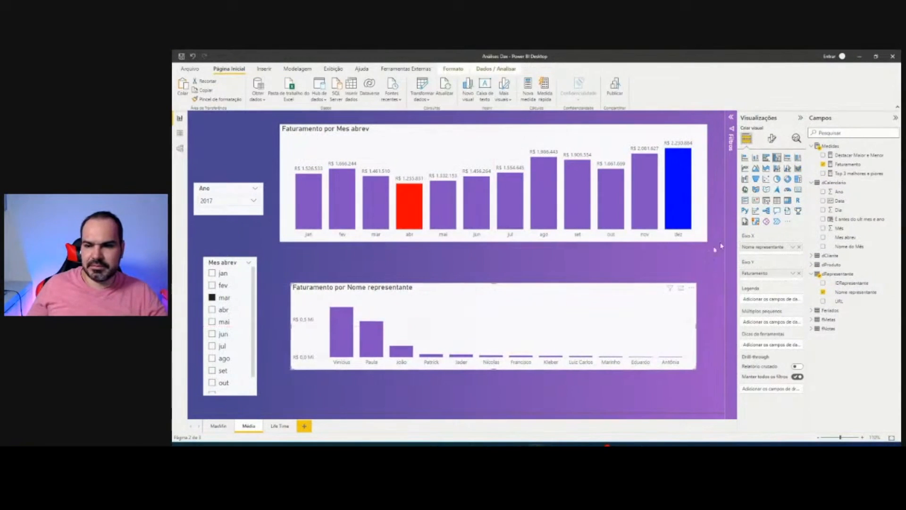
Step: Set the chart's default column colour by Valor do campo, based on the Top 3 melhores e piores measure
left_click(772, 138)
left_click(752, 285)
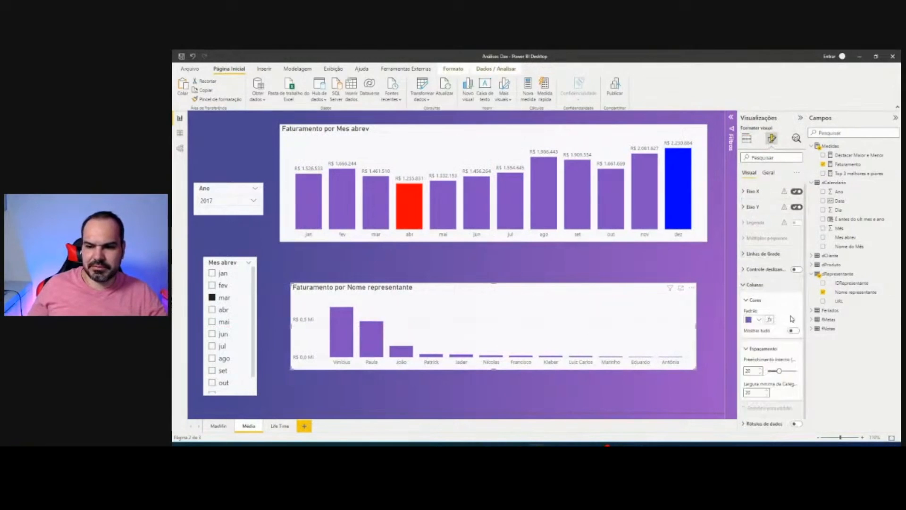
left_click(770, 320)
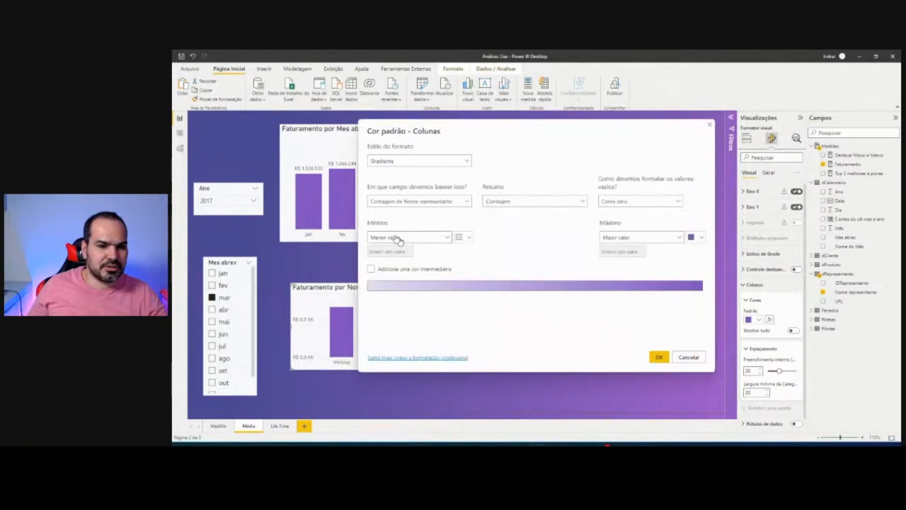
left_click(403, 163)
left_click(383, 197)
left_click(386, 195)
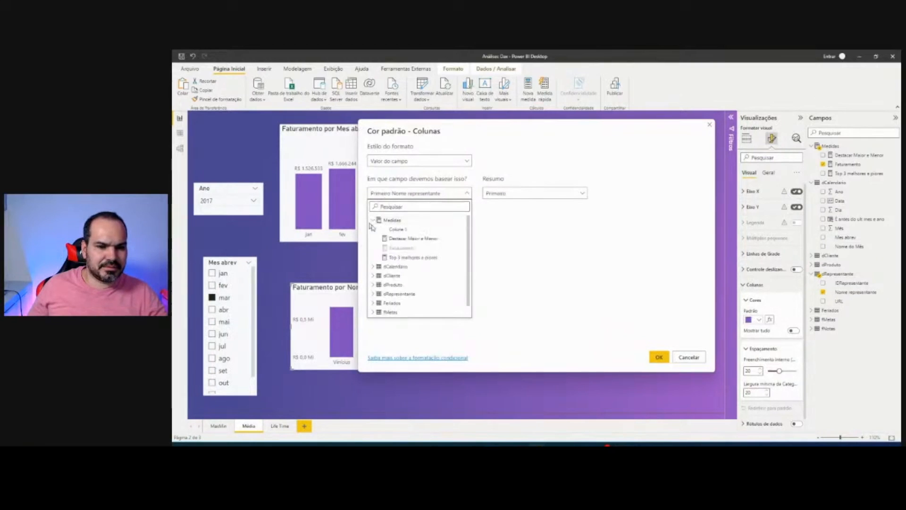
left_click(406, 258)
left_click(659, 356)
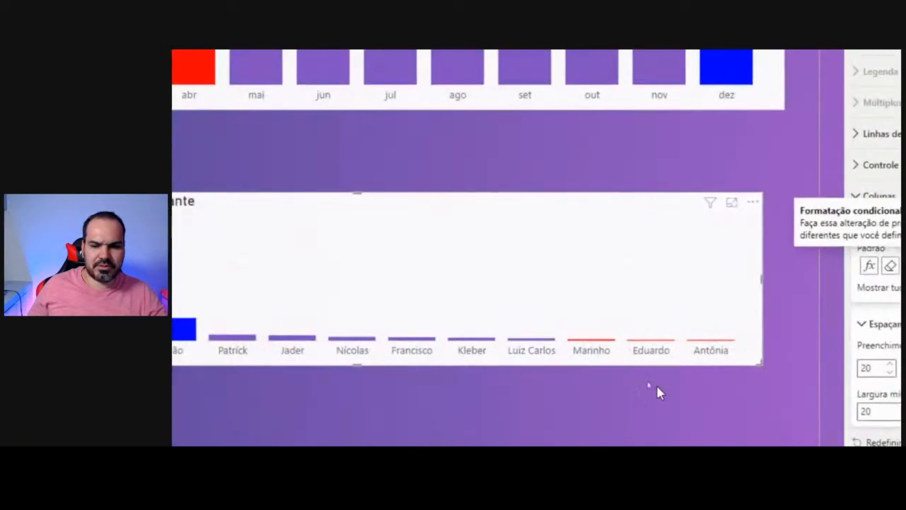
left_click_drag(567, 355, 698, 376)
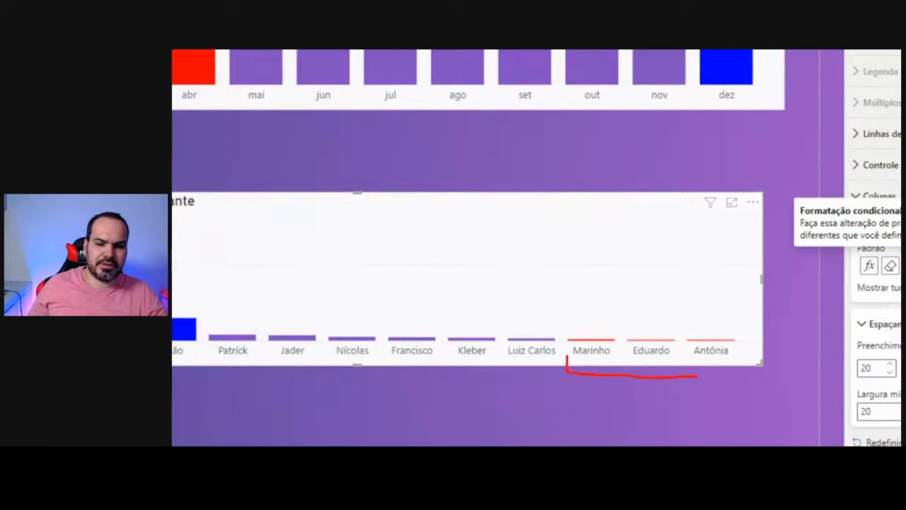